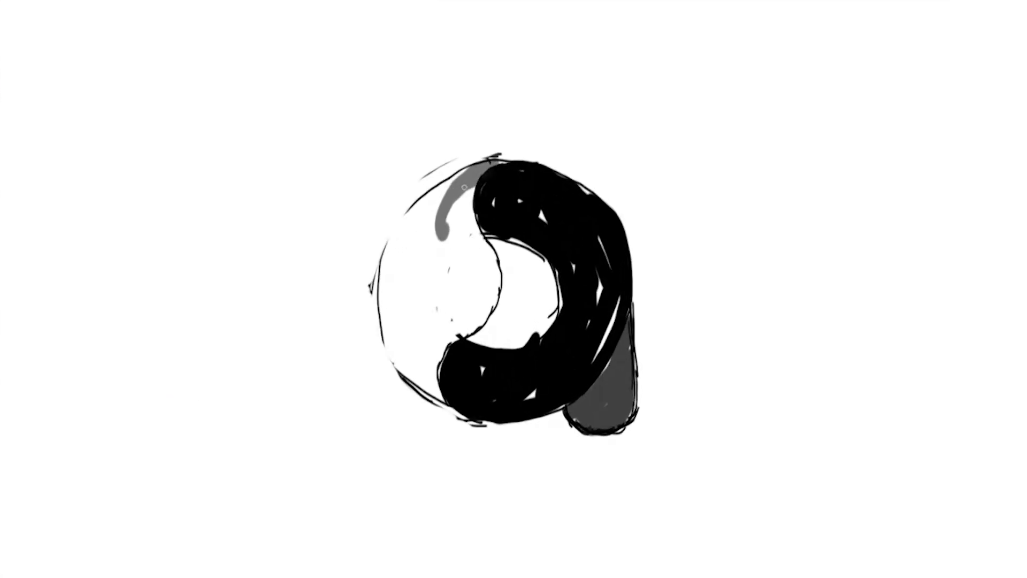
- Shade the left crescent of the letter "a" sketch in medium gray
mouse_move(464, 187)
mouse_down()
mouse_move(396, 241)
mouse_move(385, 290)
mouse_move(392, 335)
mouse_move(441, 343)
mouse_up()
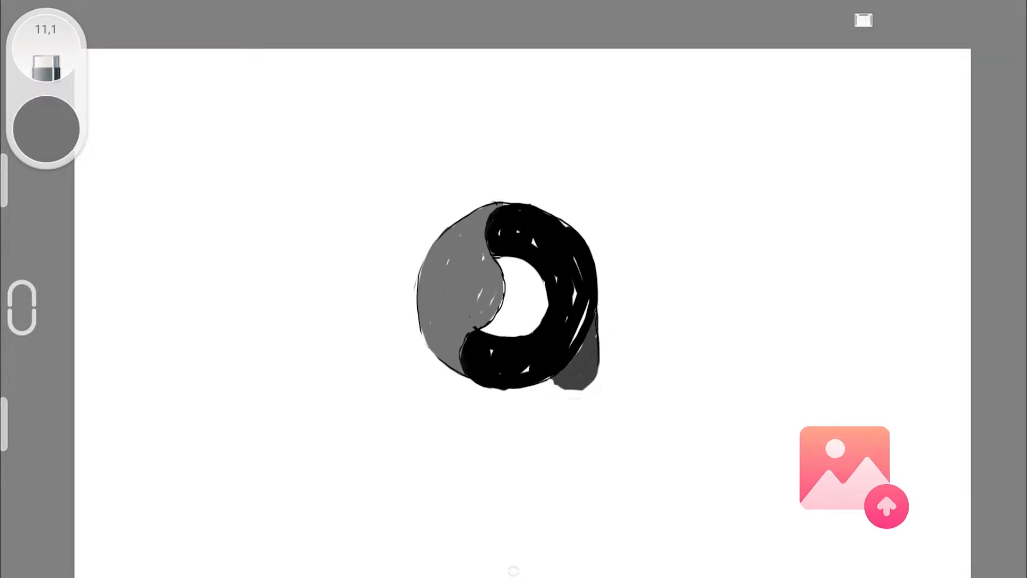
scroll(597, 284, up, 3)
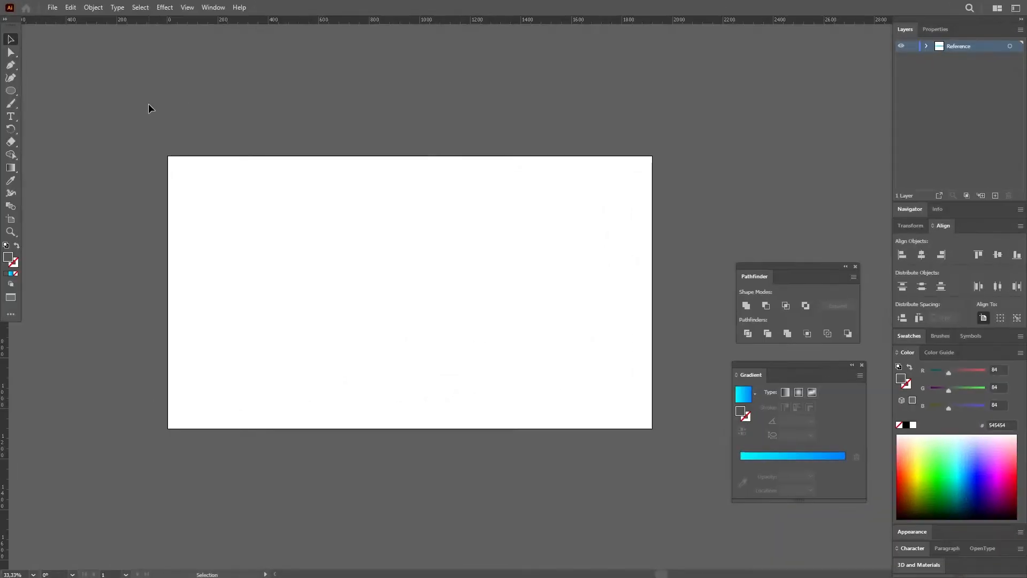
- Switch to Adobe Illustrator, place the Sketch image on the artboard and move it left to free space beside it
click(53, 7)
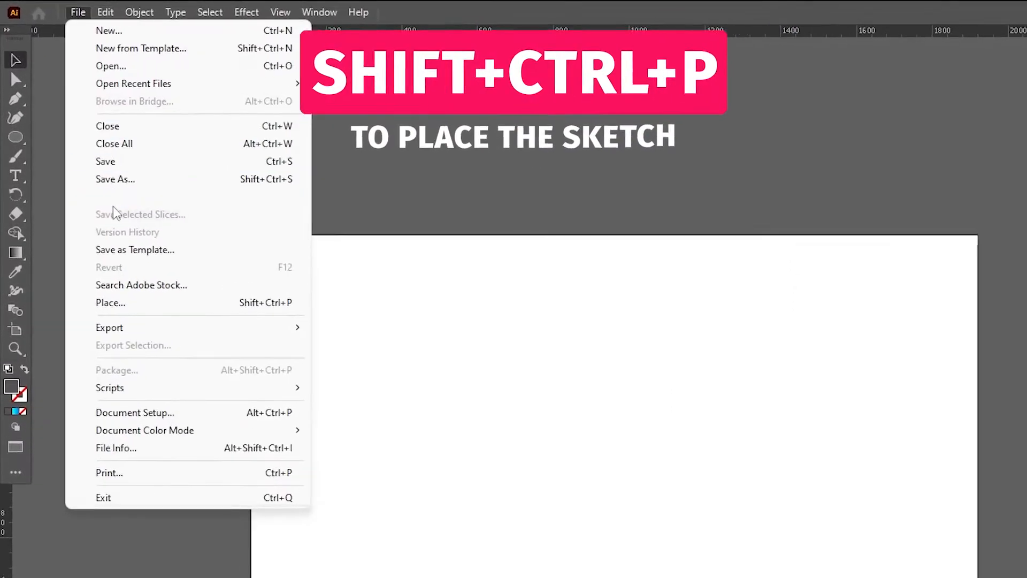
click(82, 201)
click(184, 155)
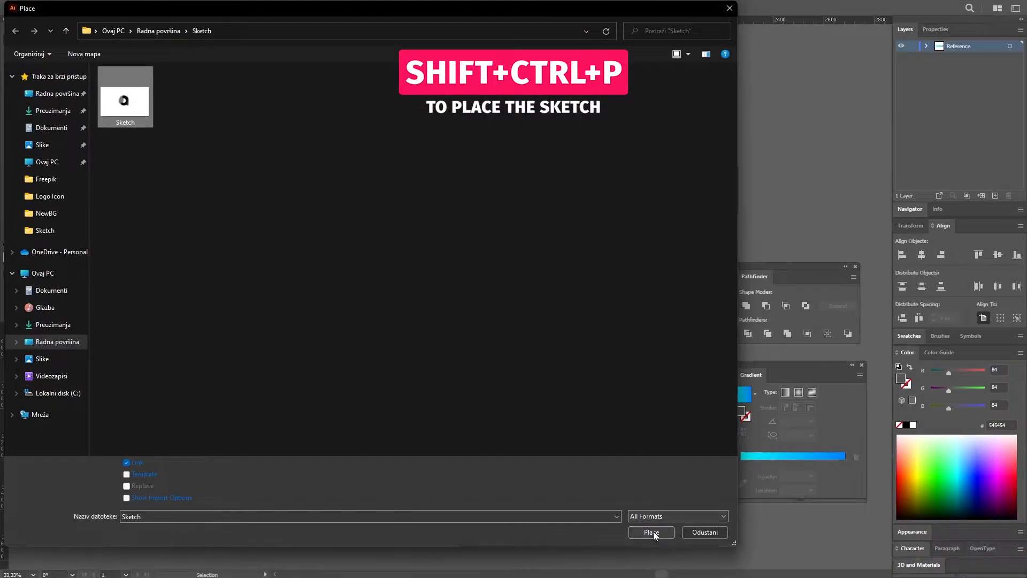
click(651, 531)
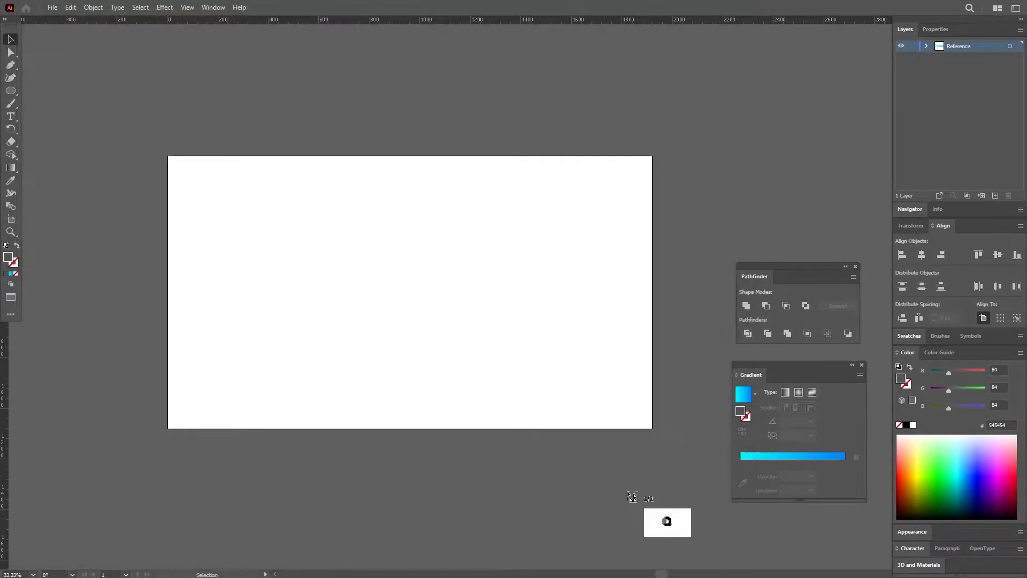
drag(227, 196, 570, 391)
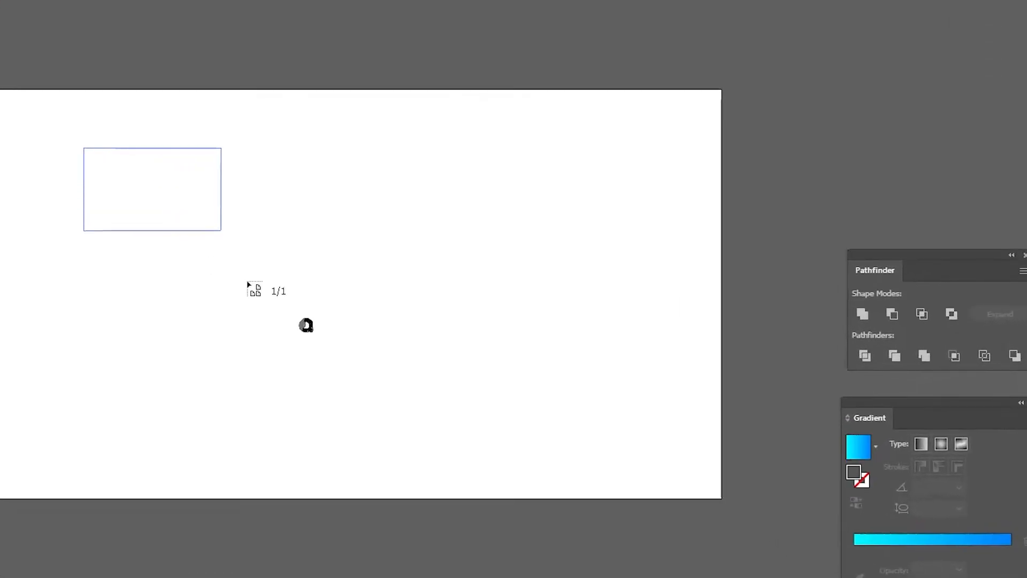
drag(598, 442, 592, 439)
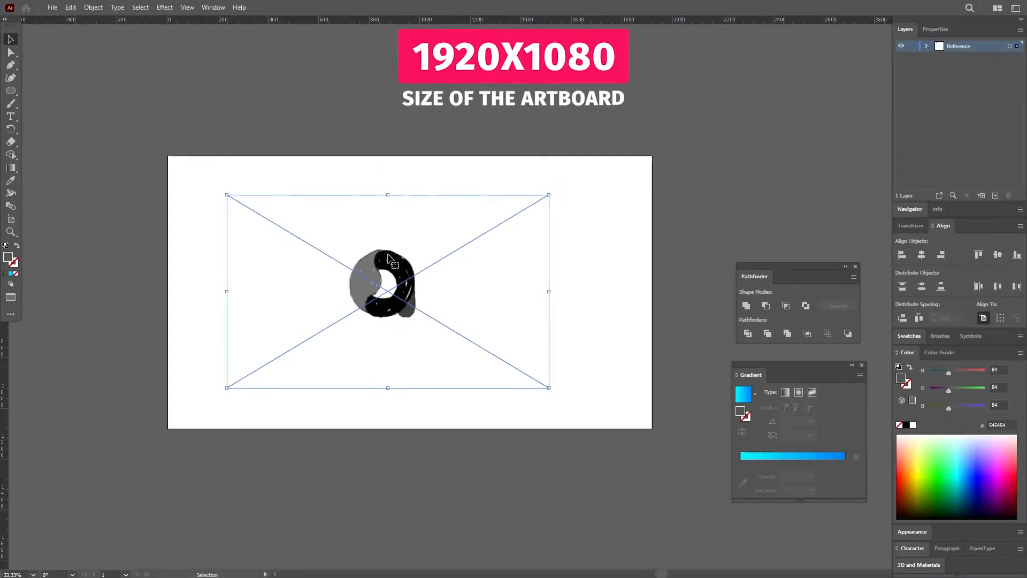
drag(426, 272, 377, 270)
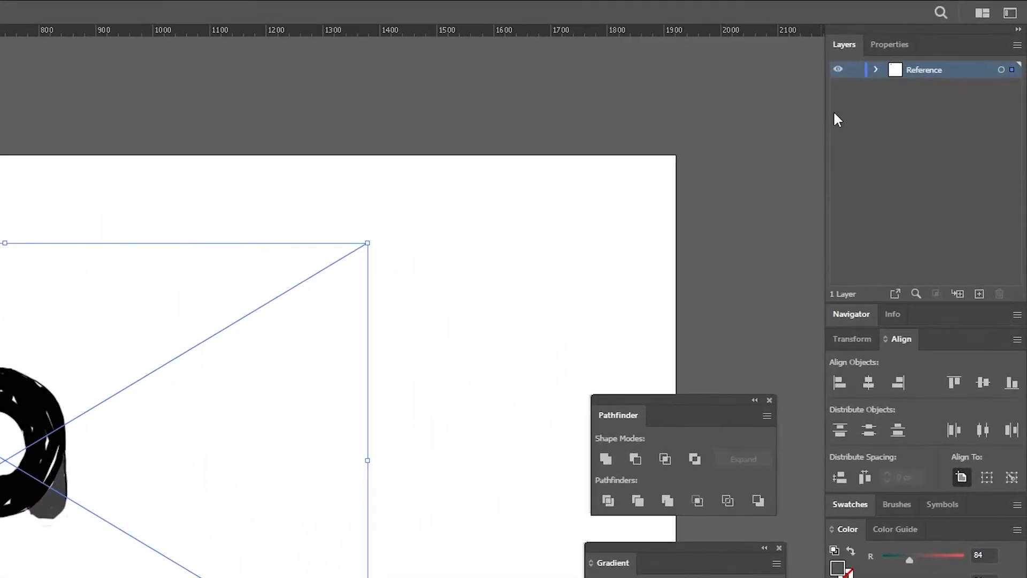
- Lock the Reference layer and add a new layer named Logo above it
click(858, 71)
click(981, 295)
double_click(909, 73)
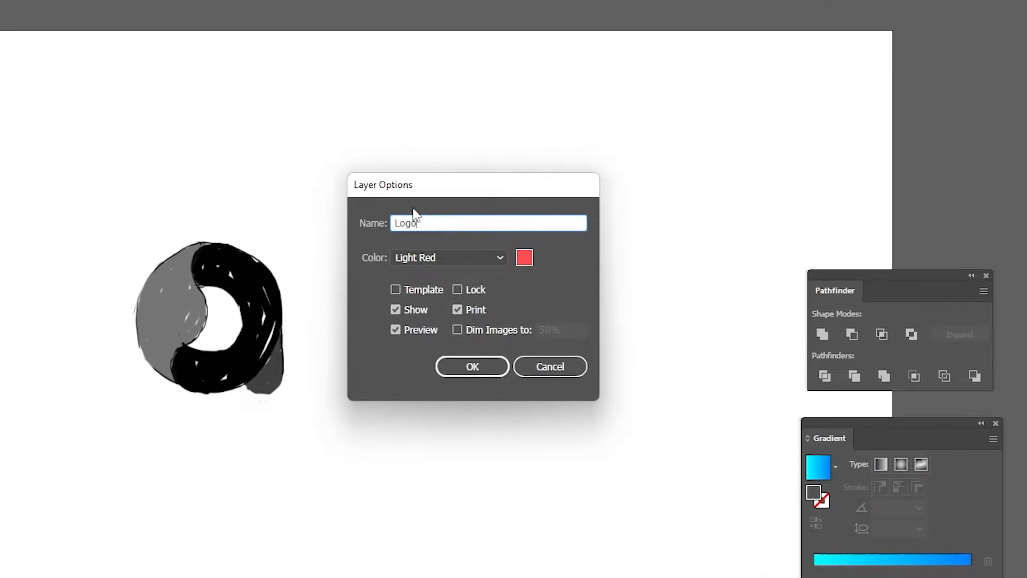
click(461, 369)
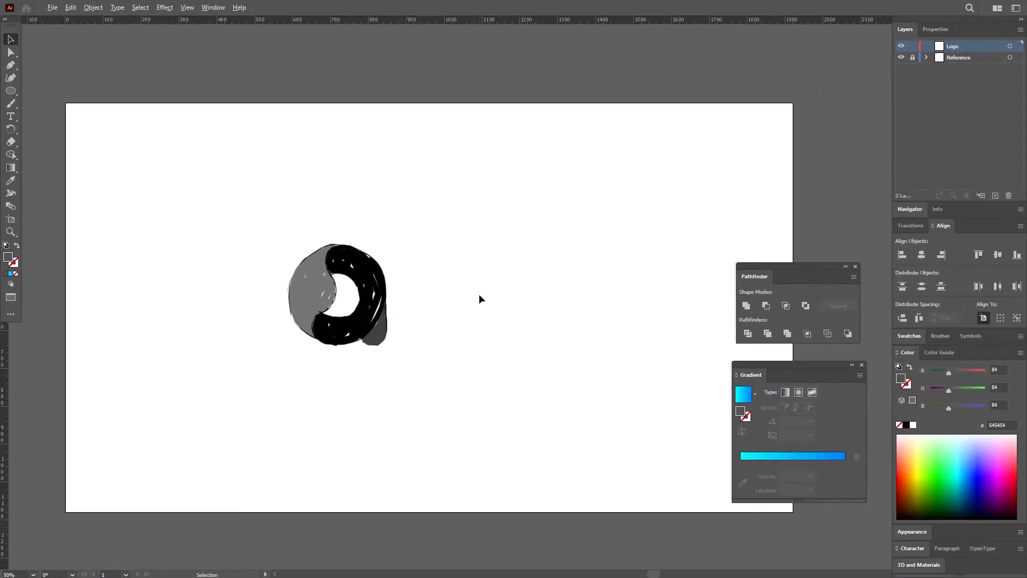
- Draw a circle about 219 px in diameter beside the sketch with the Ellipse tool
scroll(476, 294, up, 1)
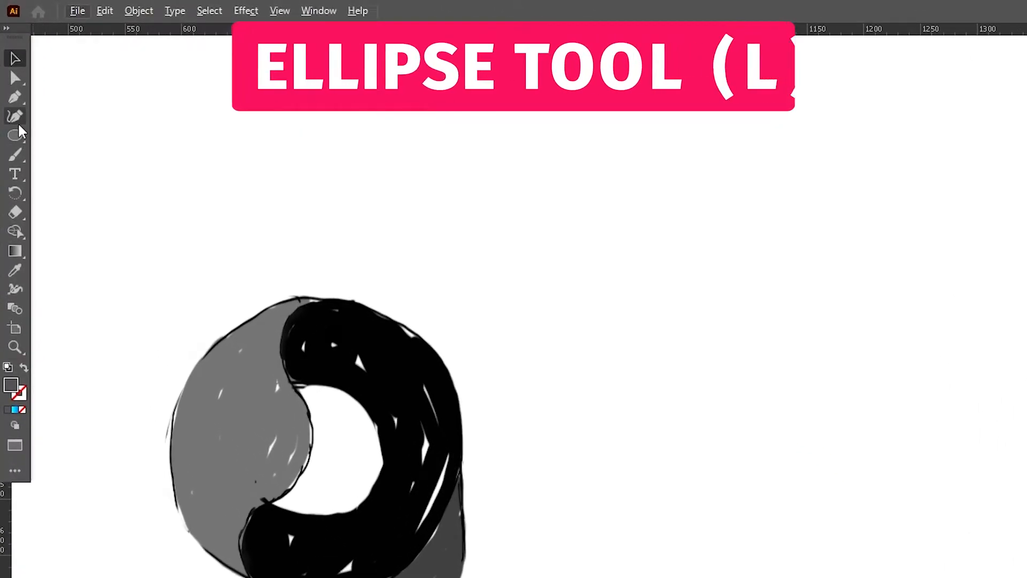
click(16, 134)
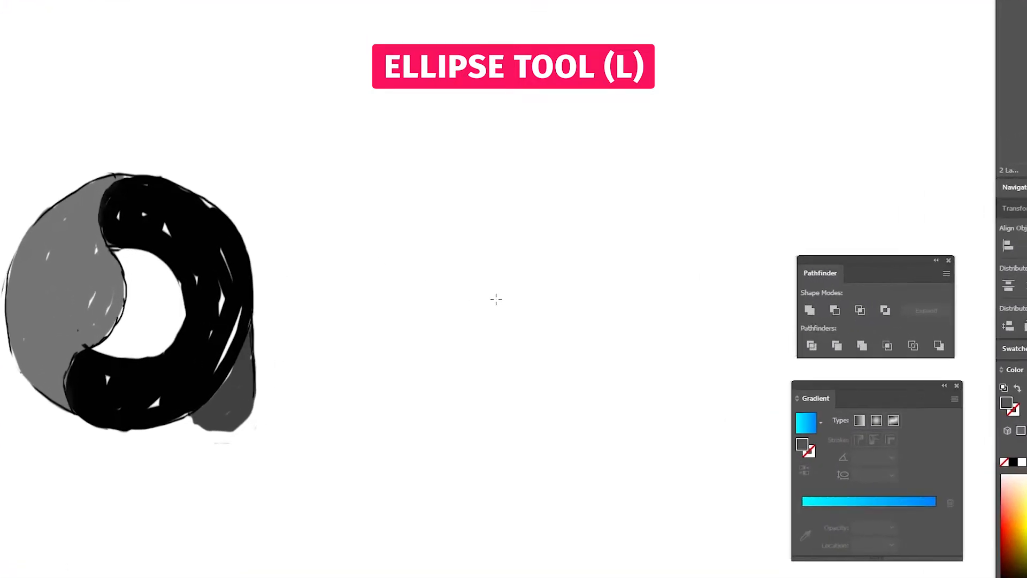
drag(500, 297, 609, 364)
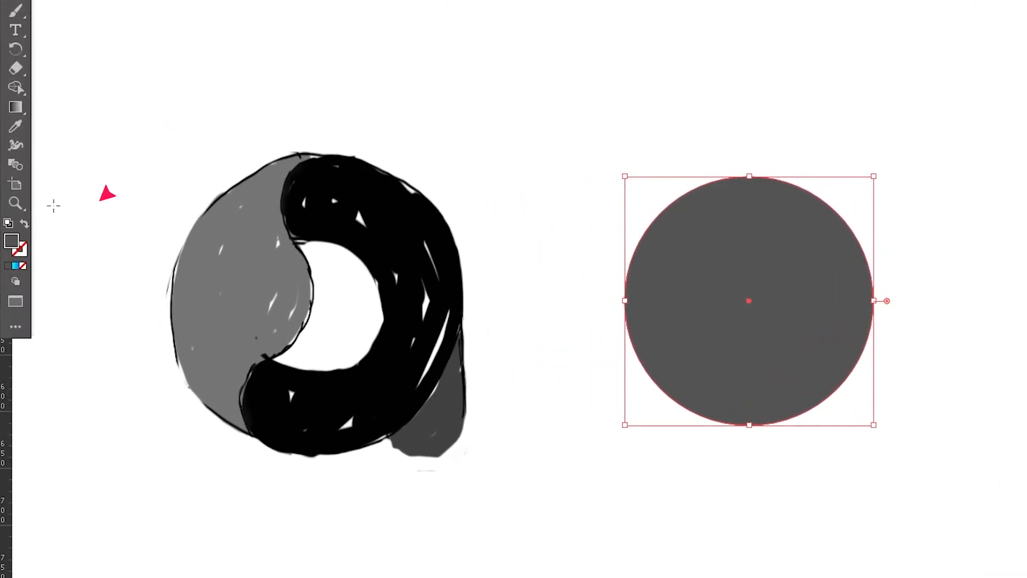
- Turn the circle's fill into a 70 pt stroke and scale the circle down to about 198 px in diameter
click(25, 227)
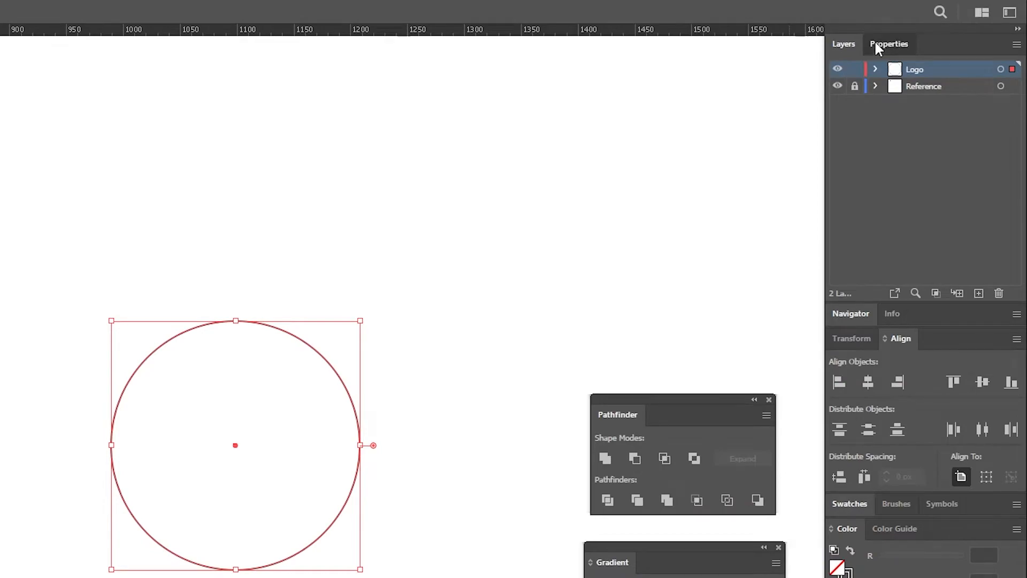
click(924, 29)
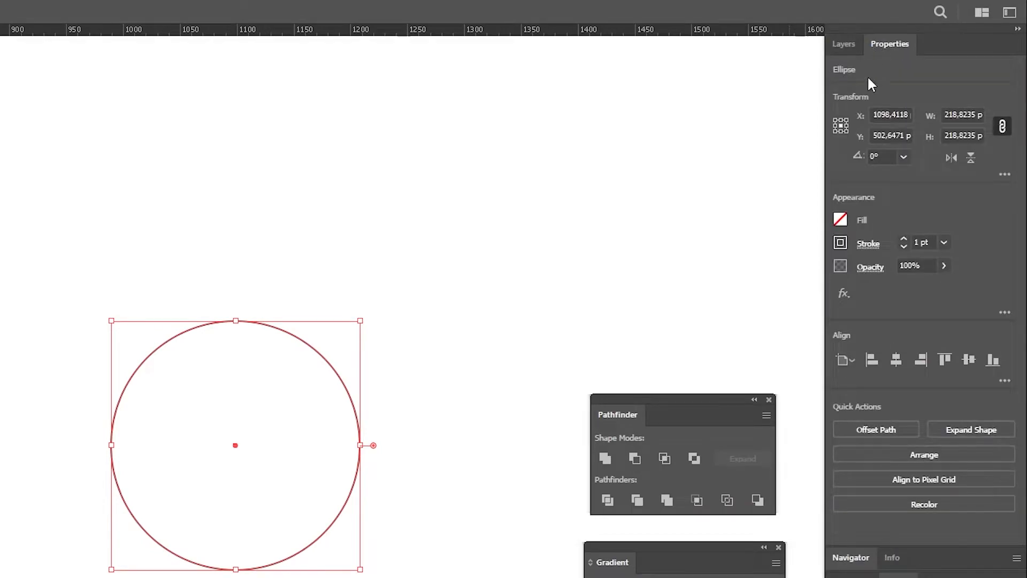
double_click(918, 243)
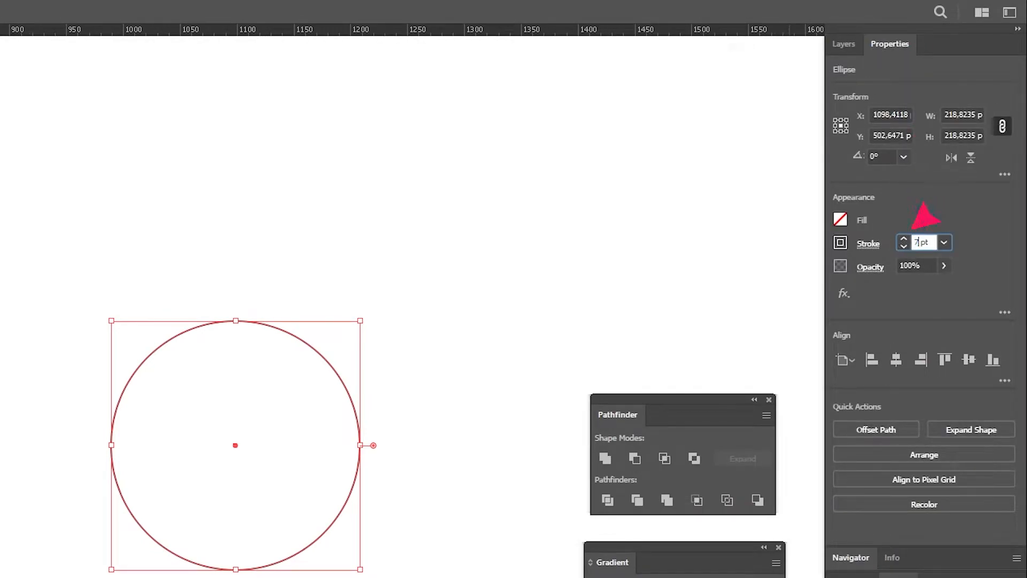
key(Return)
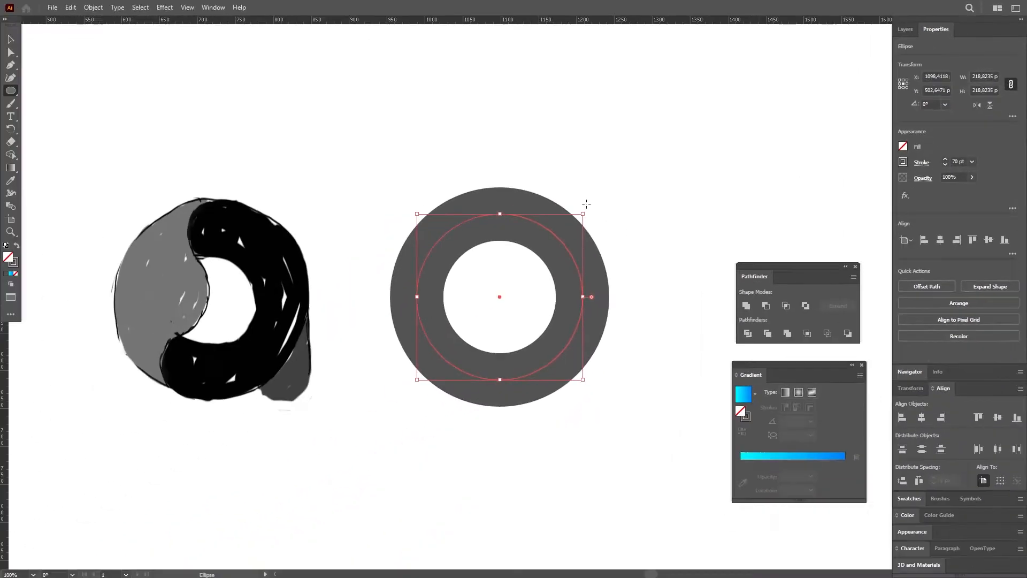
drag(582, 212, 568, 227)
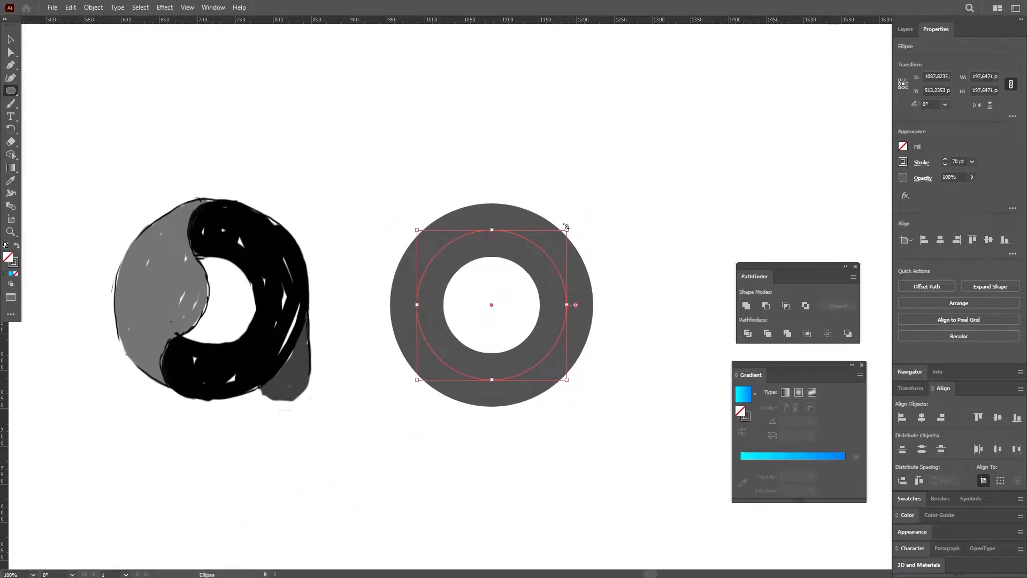
key(ctrl+shift+a)
- Draw a vertical line with the Pen tool from the circle's right anchor down to the level of its lowest point
click(11, 65)
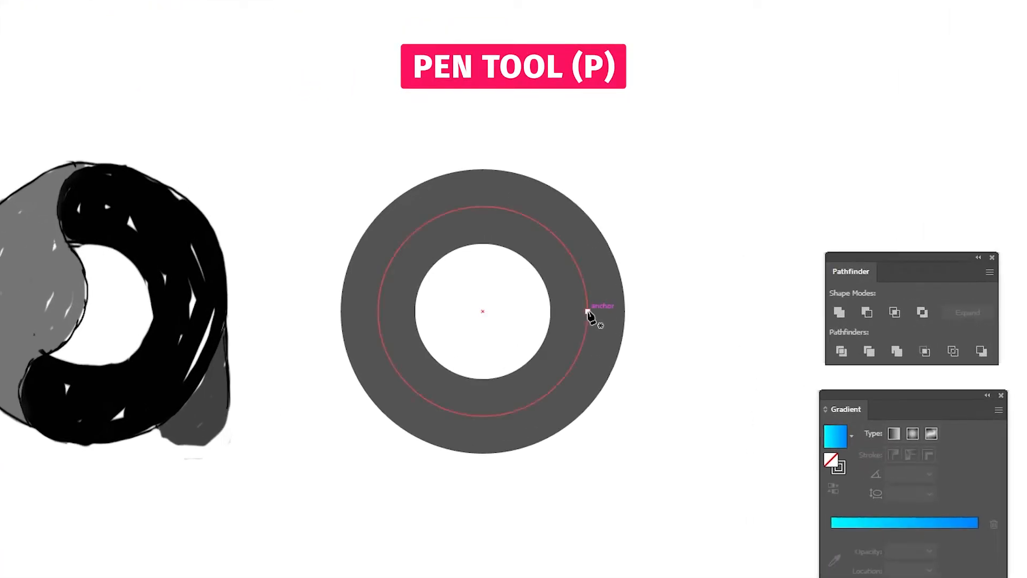
scroll(586, 317, up, 2)
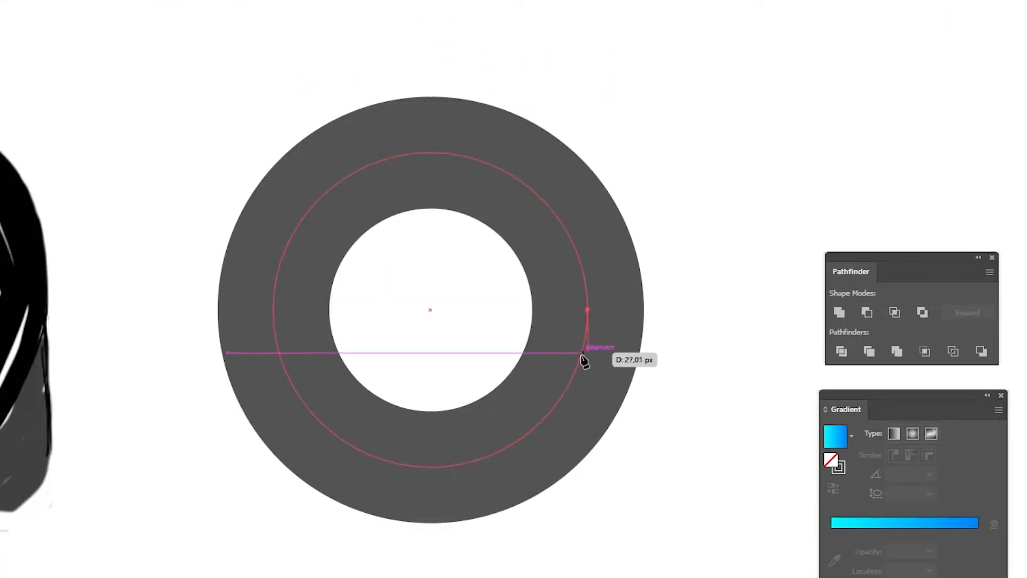
shift+click(588, 466)
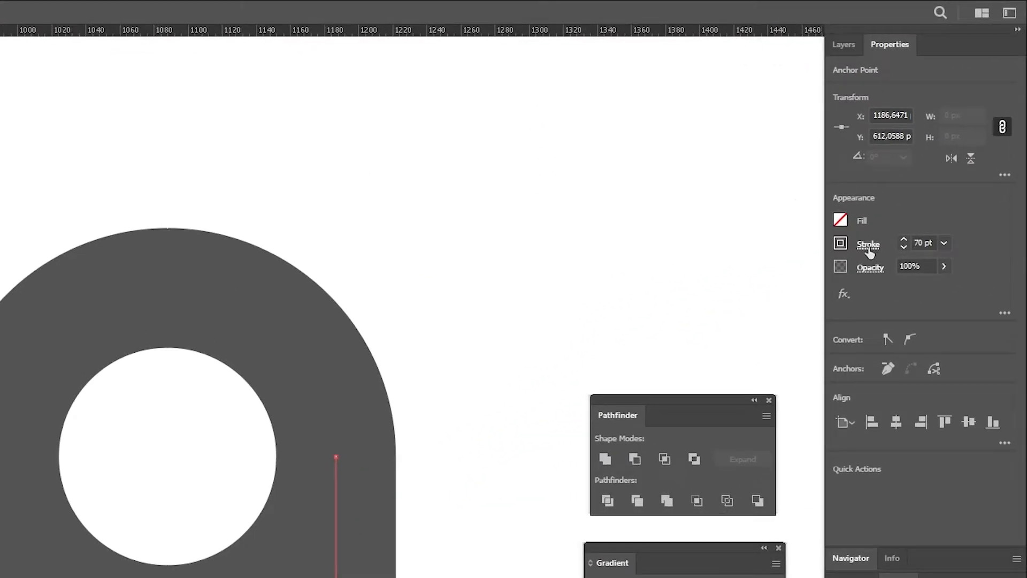
- Give the vertical line's stroke round caps and deselect it
click(868, 248)
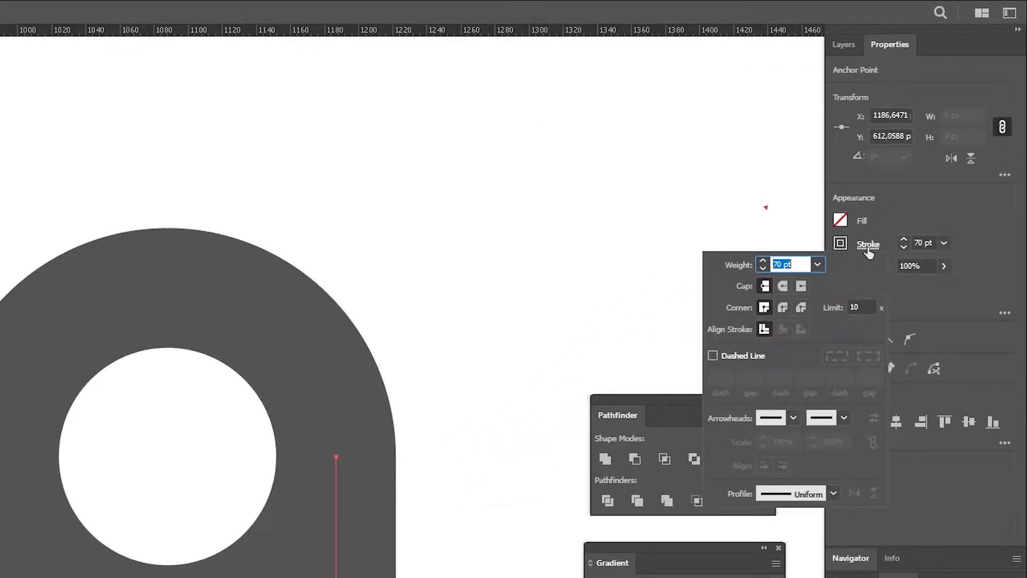
click(782, 287)
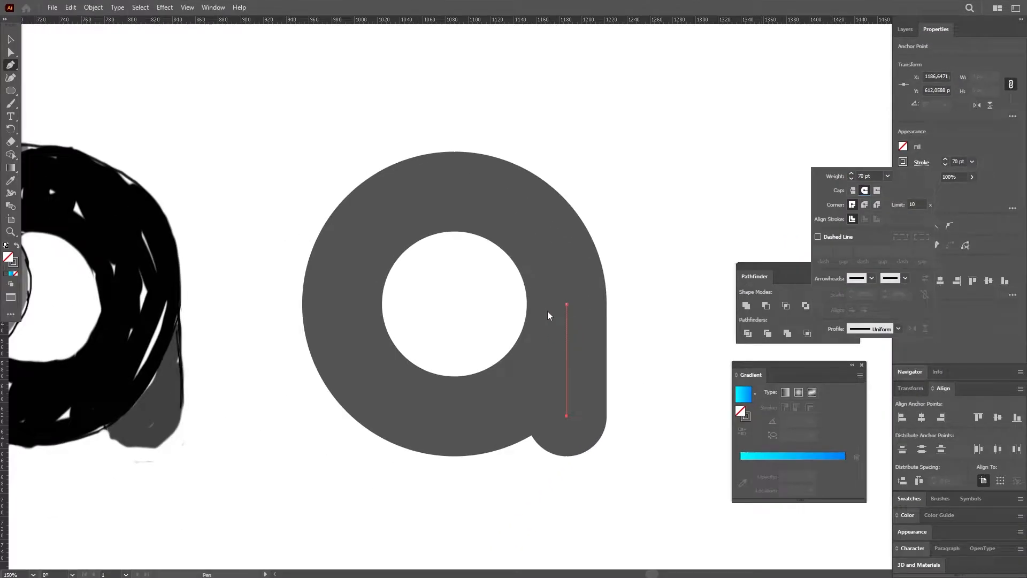
click(548, 312)
click(11, 40)
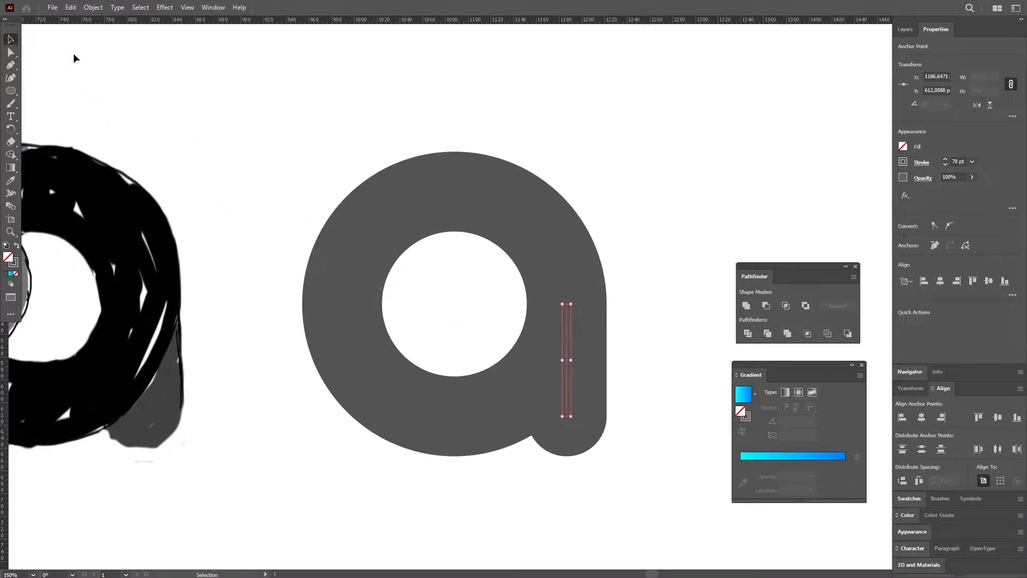
click(242, 88)
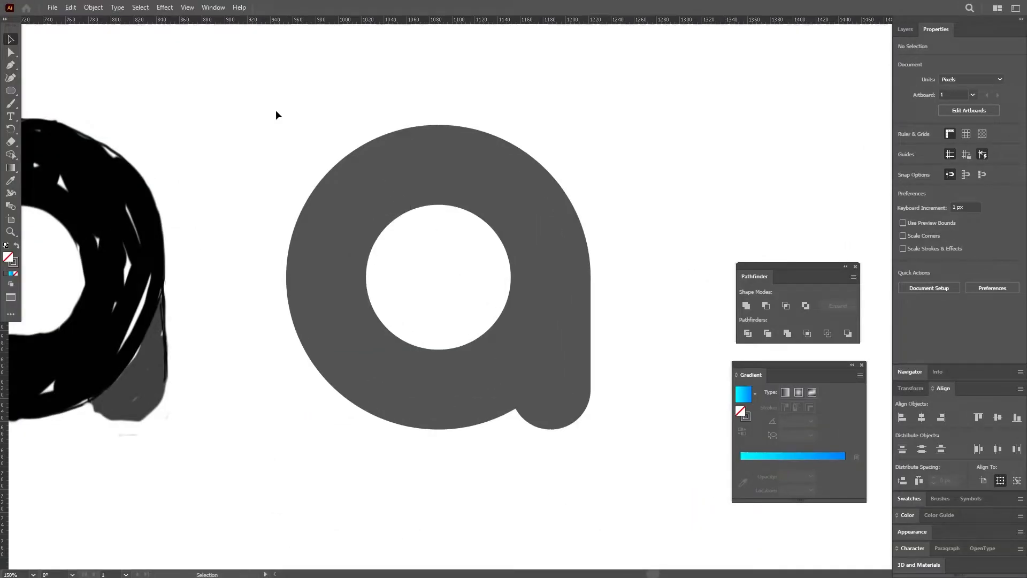
- Expand the fill and stroke of both the circle and the vertical line into shapes
drag(276, 115, 644, 461)
click(91, 8)
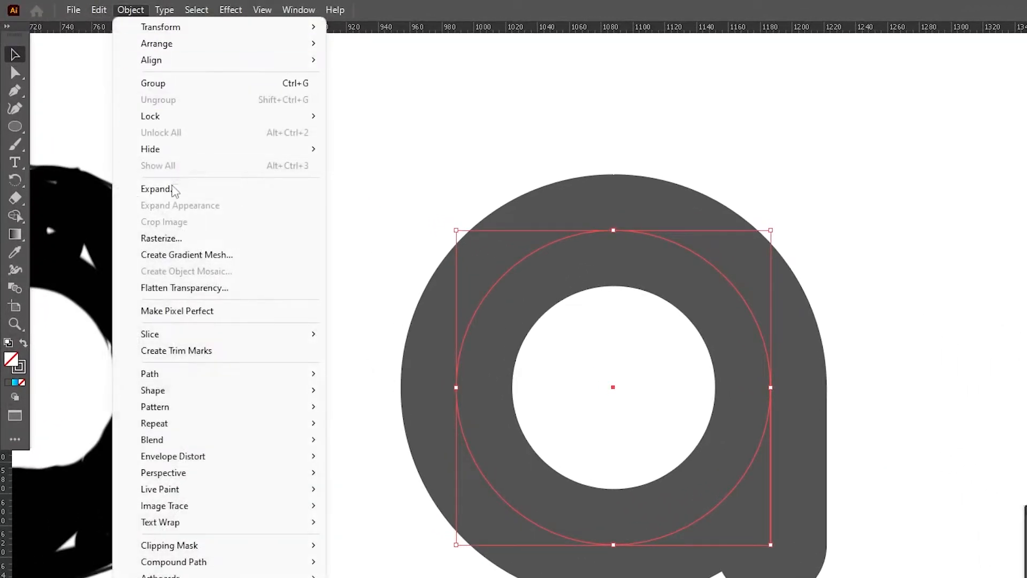
click(158, 189)
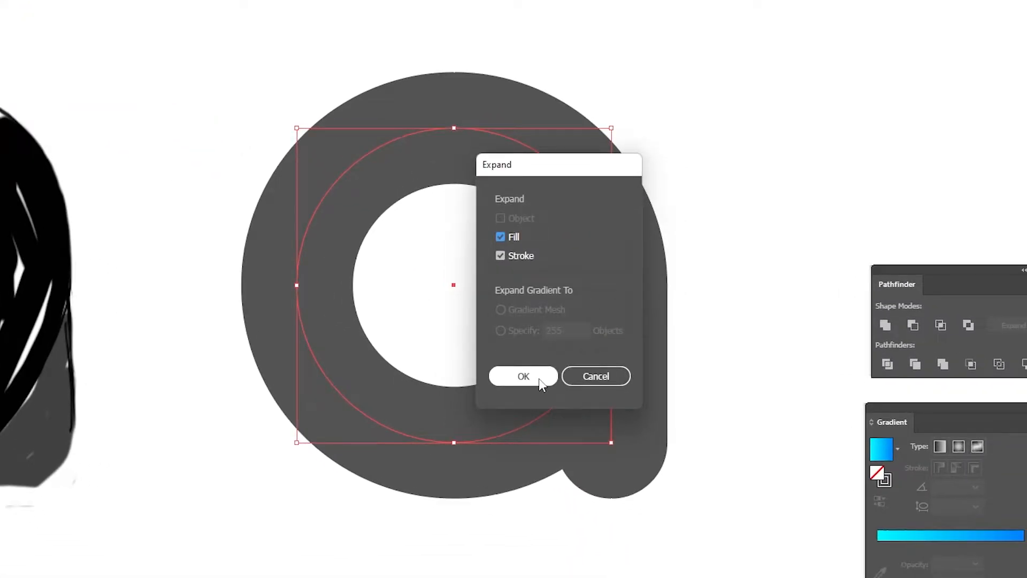
click(538, 378)
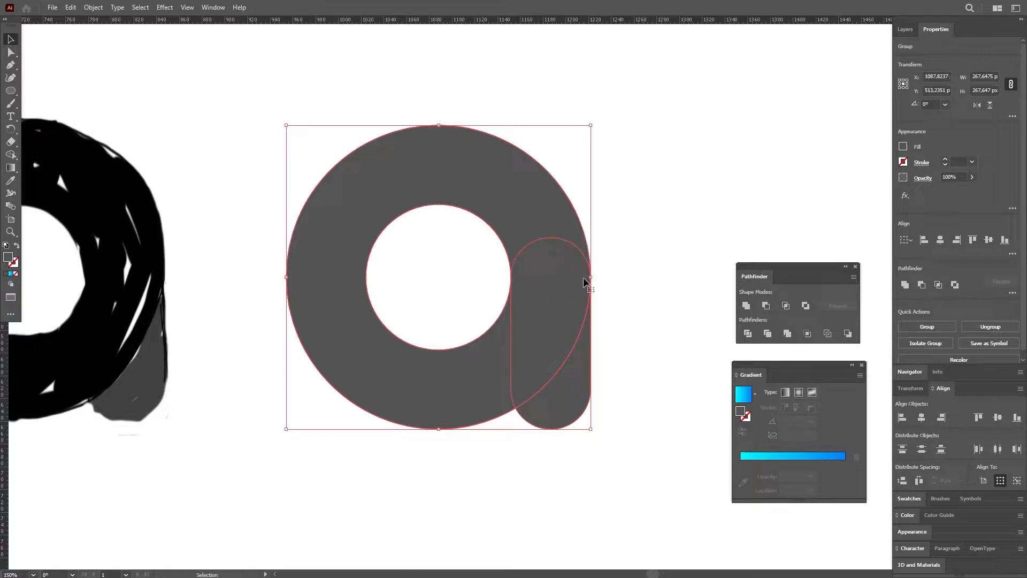
key(ctrl+shift+a)
- Change the ring's fill color to #353535
click(438, 176)
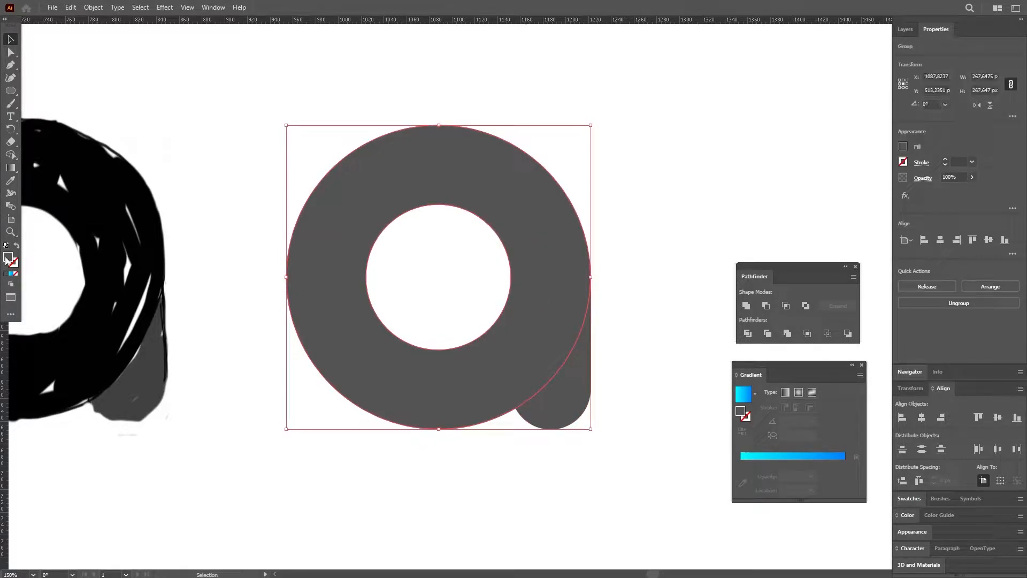
double_click(8, 258)
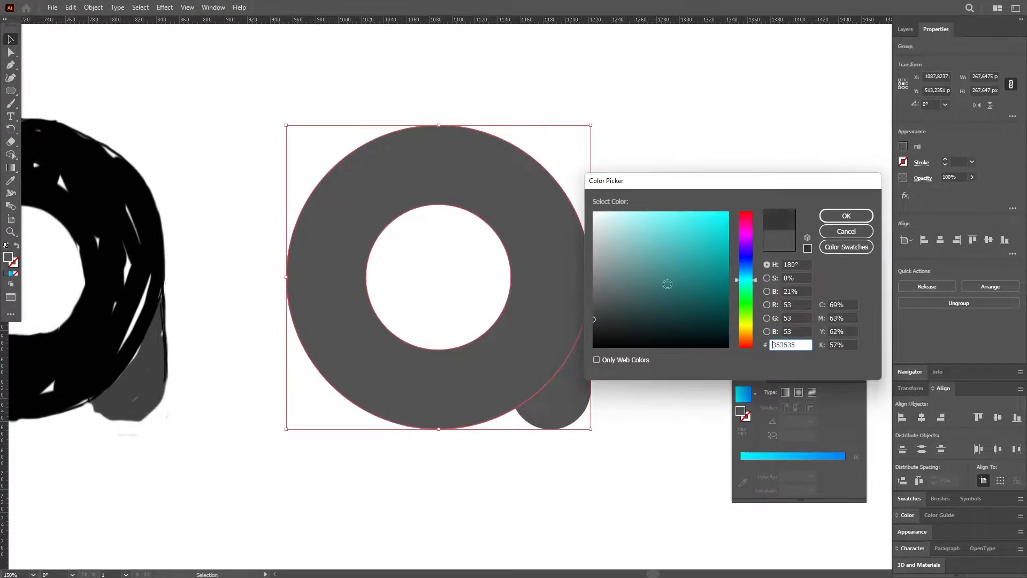
click(846, 216)
click(657, 185)
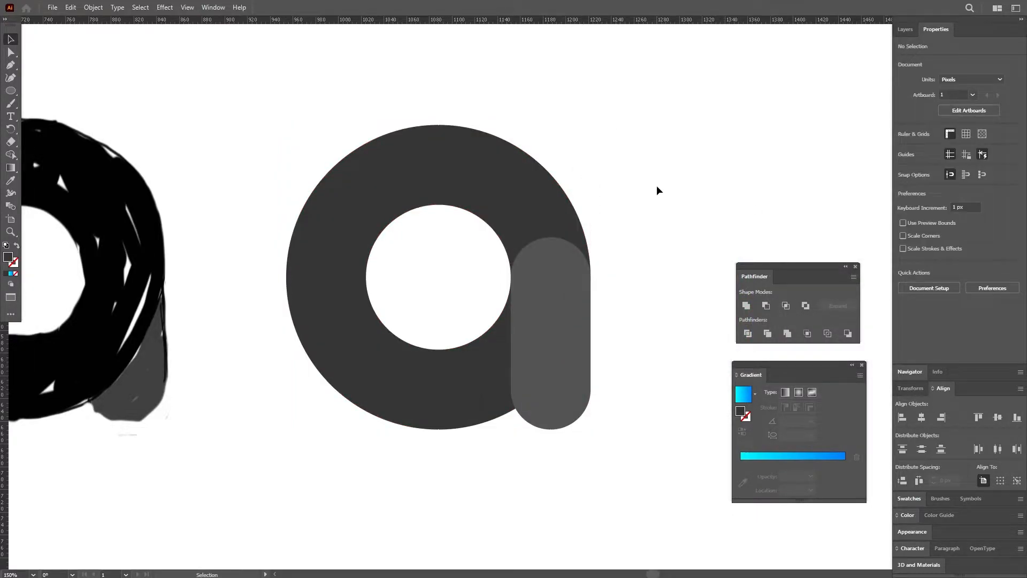
- Send the lighter rounded stem behind the dark ring and deselect it
click(563, 356)
right_click(557, 373)
mouse_move(593, 315)
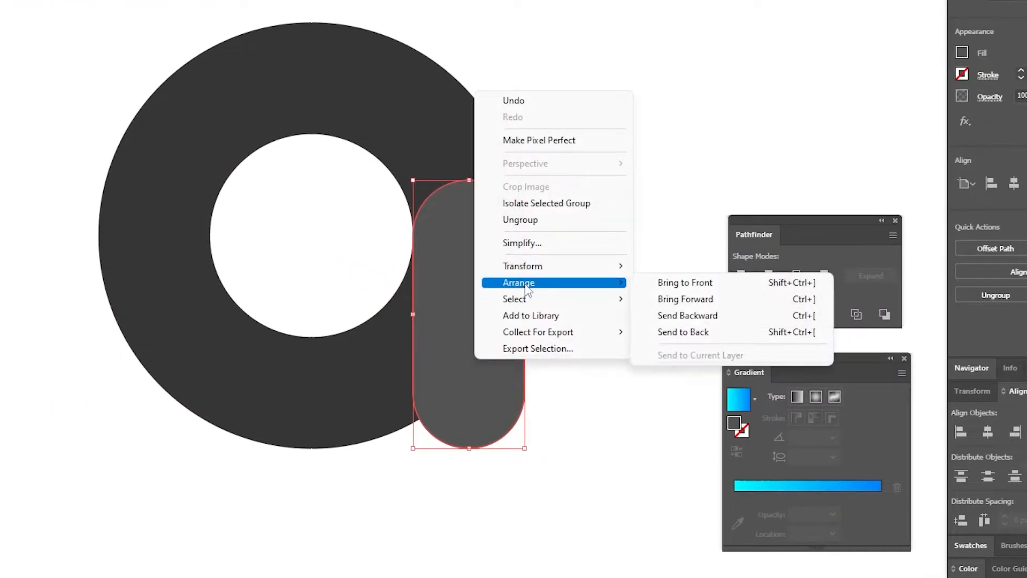
click(690, 337)
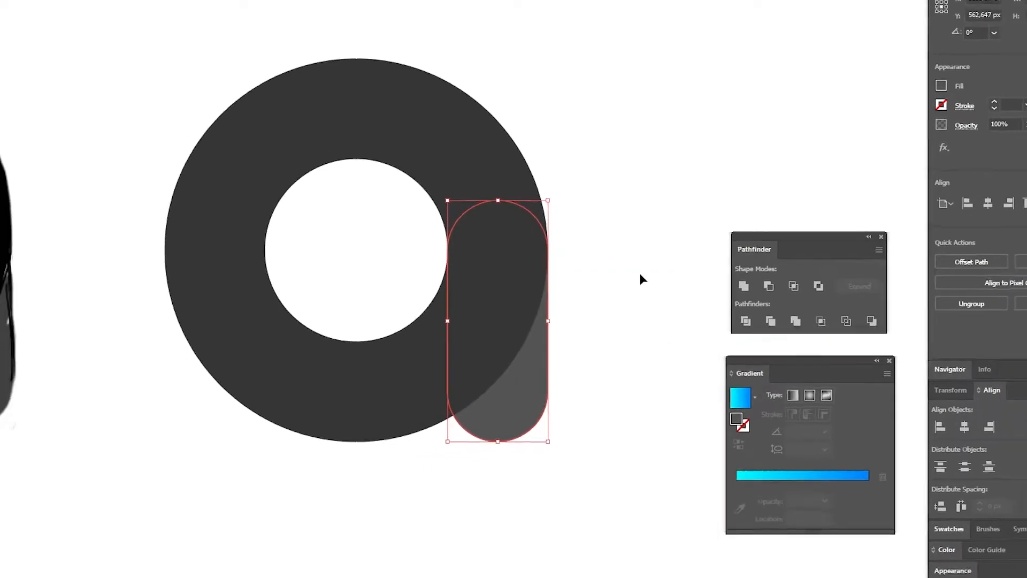
scroll(565, 256, down, 2)
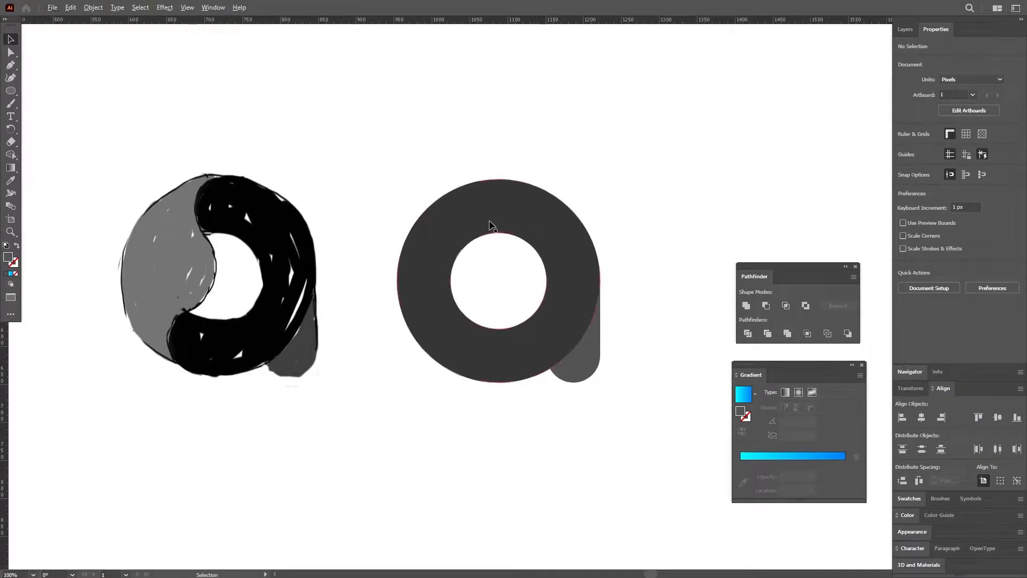
scroll(384, 232, up, 1)
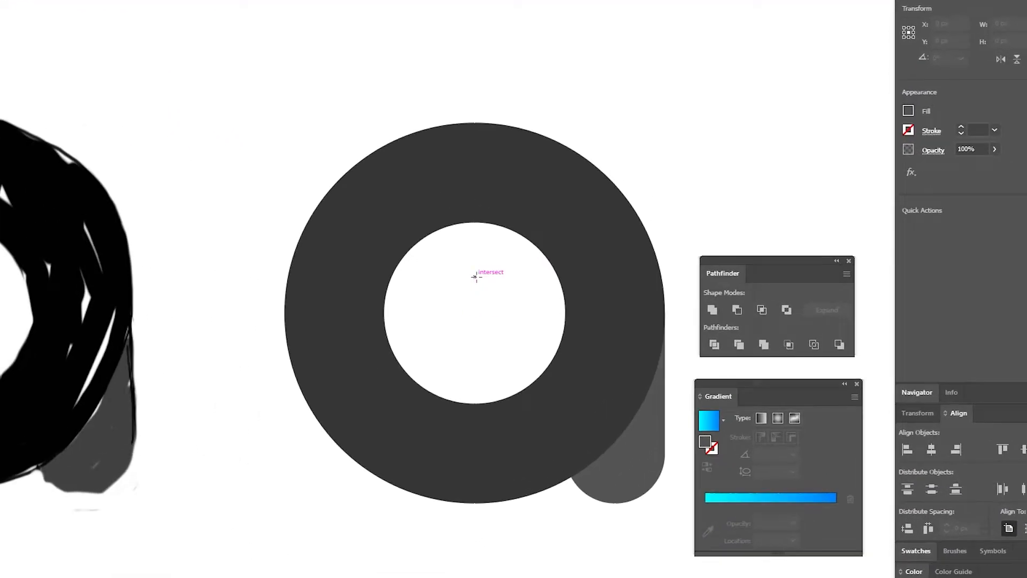
- Draw a circle about 137 px in diameter centered horizontally on the ring, align its top with the ring's top edge, and deselect it
drag(556, 277, 638, 300)
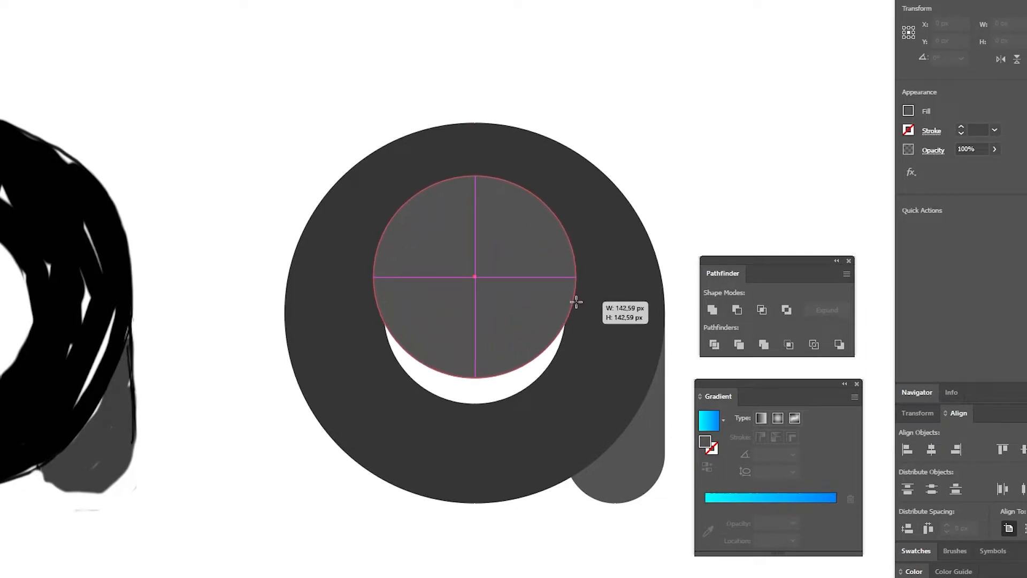
drag(576, 303, 571, 300)
mouse_move(502, 245)
mouse_down()
mouse_move(513, 287)
mouse_move(501, 219)
mouse_up()
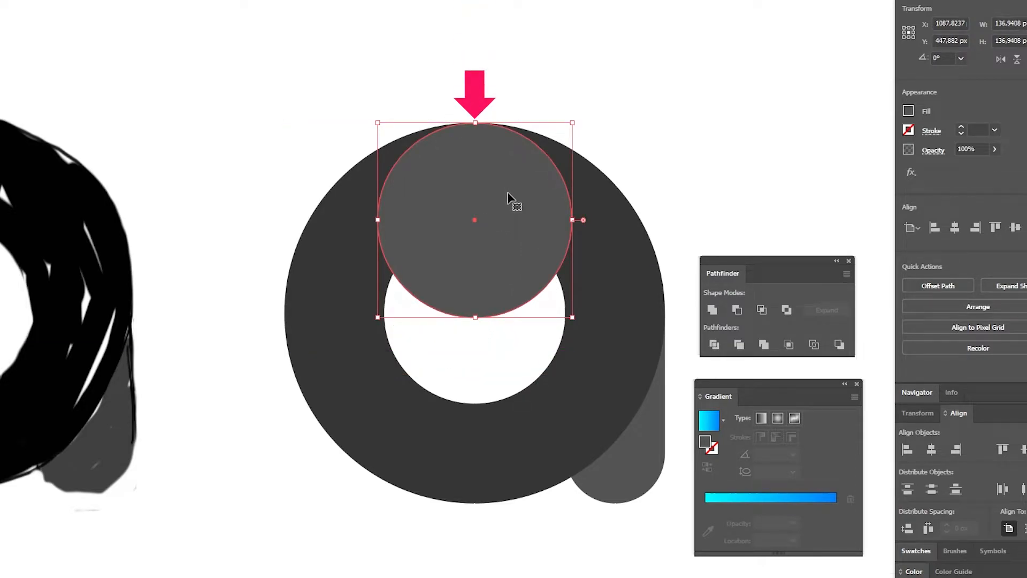
click(471, 341)
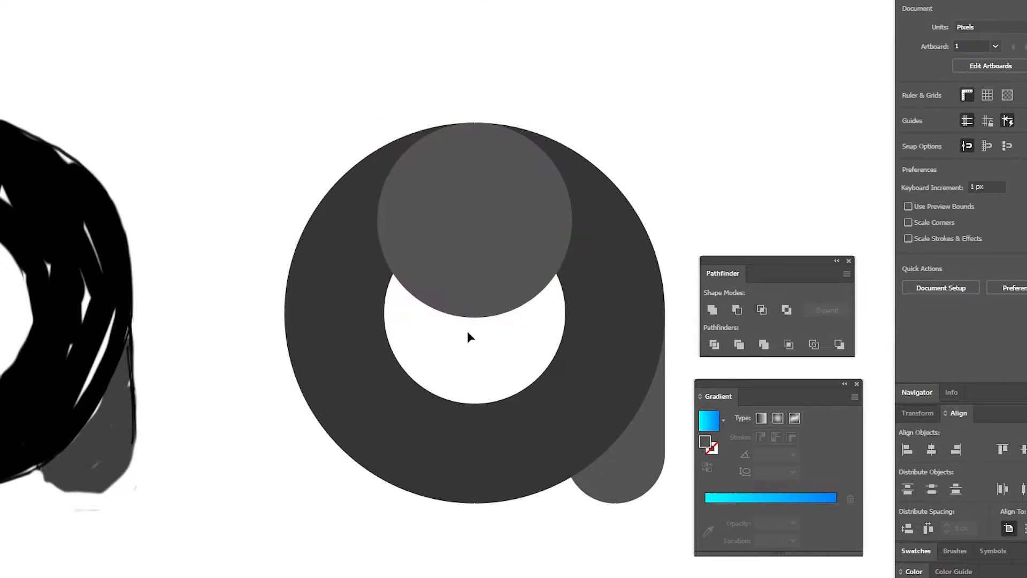
- Draw an arched Pen path from the left intersection of the circle and the ring's inner edge to the ring's outer left edge
scroll(388, 233, up, 1)
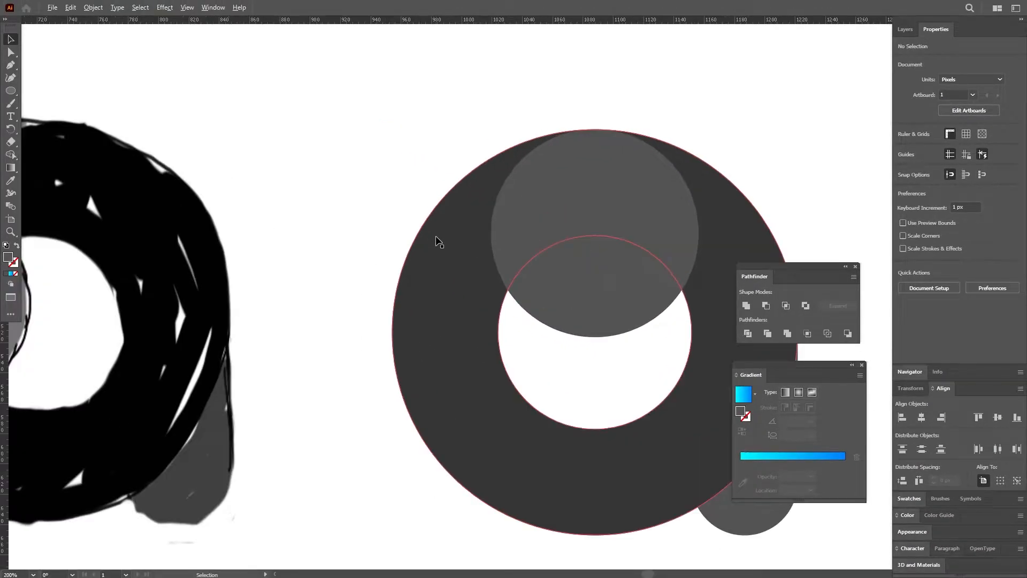
scroll(439, 242, up, 1)
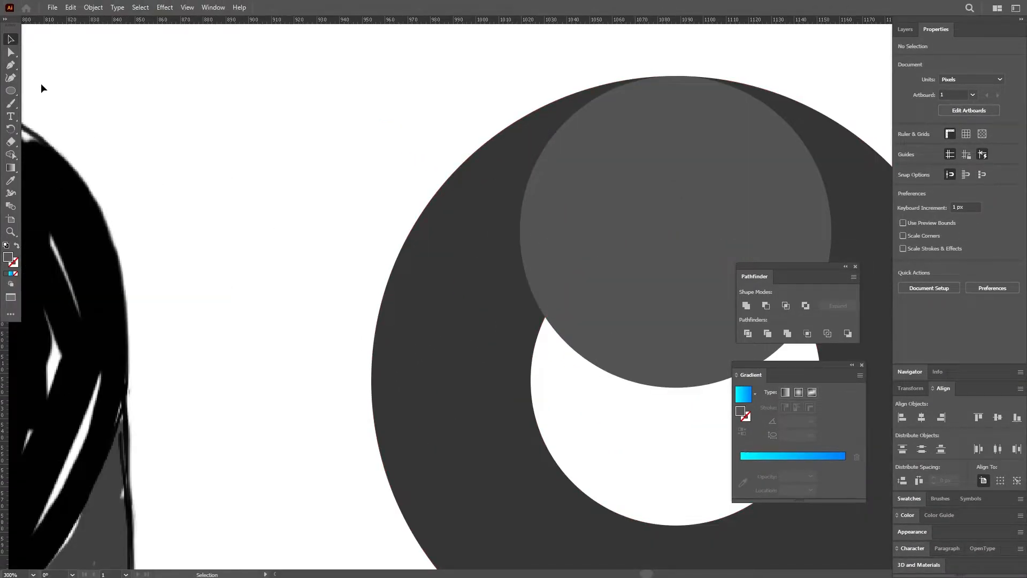
click(13, 67)
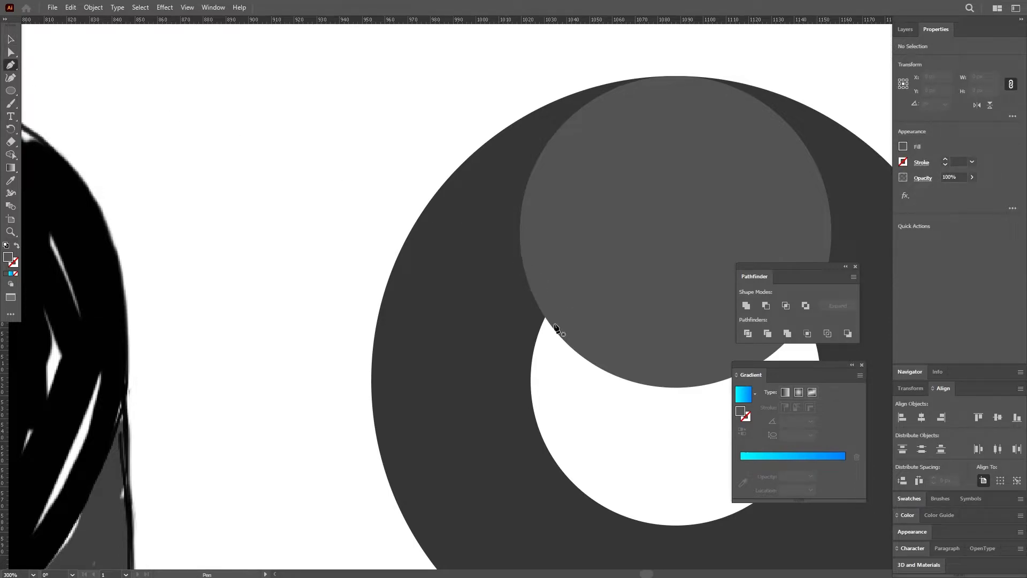
scroll(553, 327, up, 1)
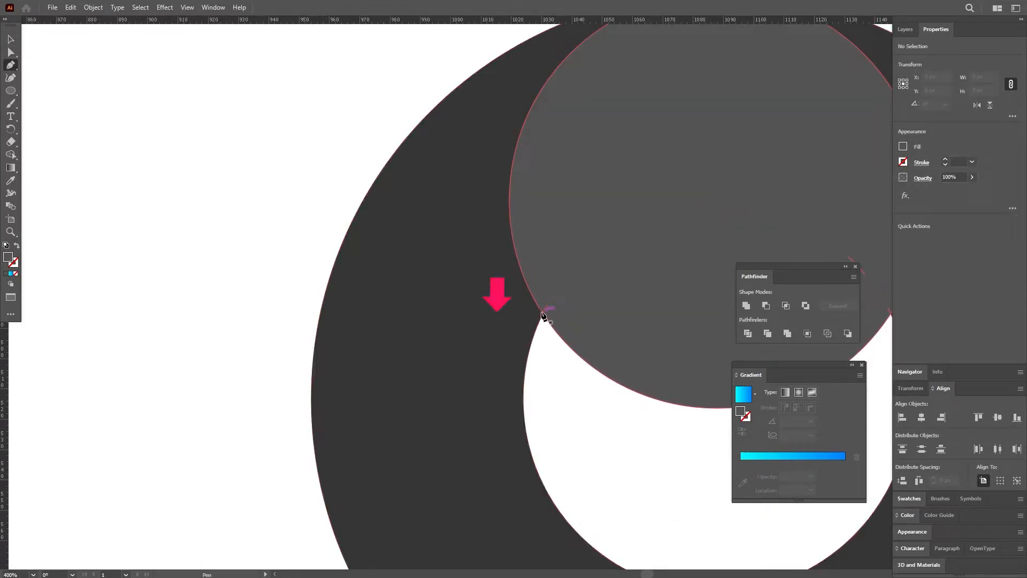
click(541, 311)
drag(447, 260, 379, 249)
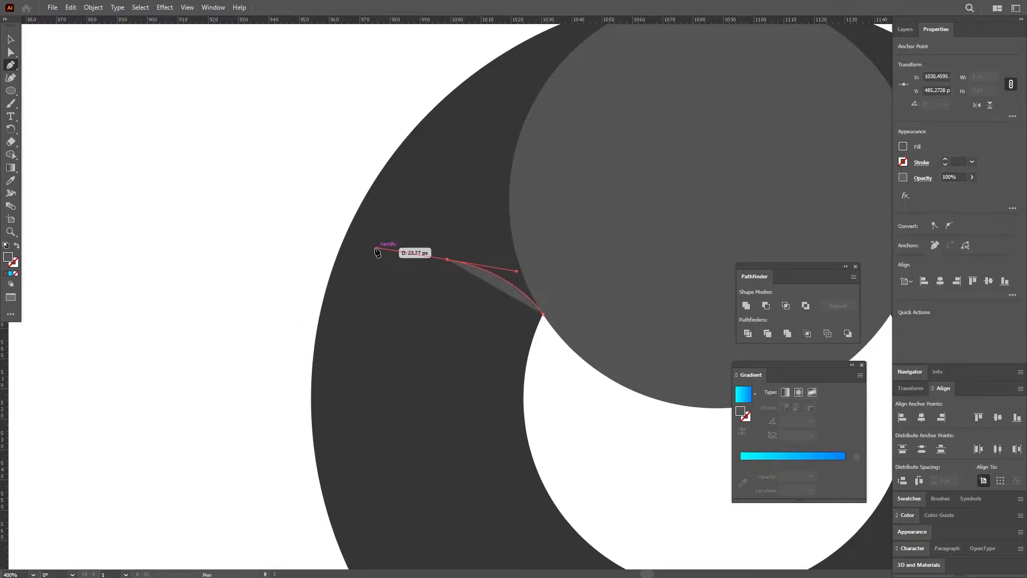
drag(319, 322, 298, 366)
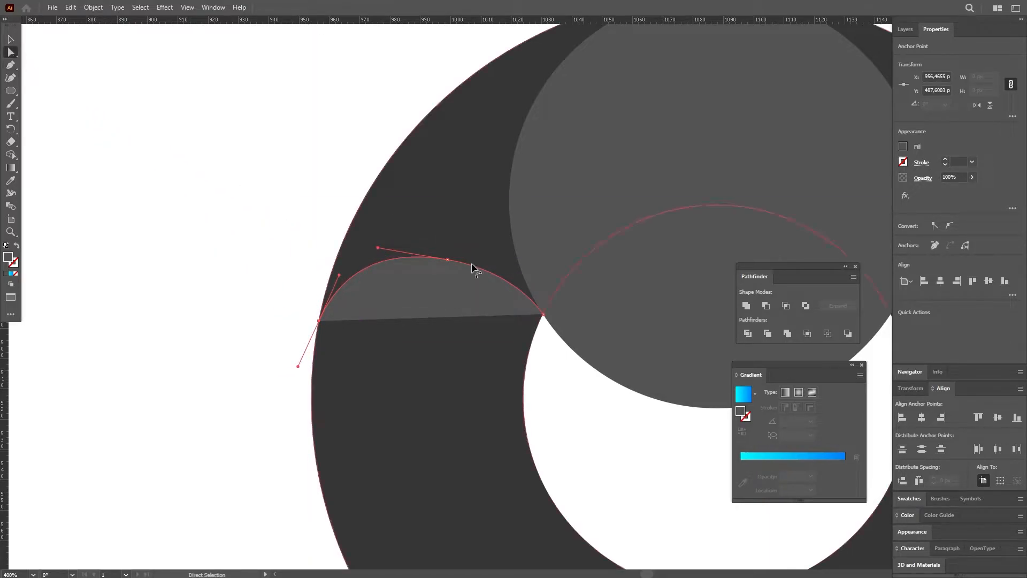
- Raise the arch's middle anchor point slightly and check where the paths meet in outline mode
click(447, 260)
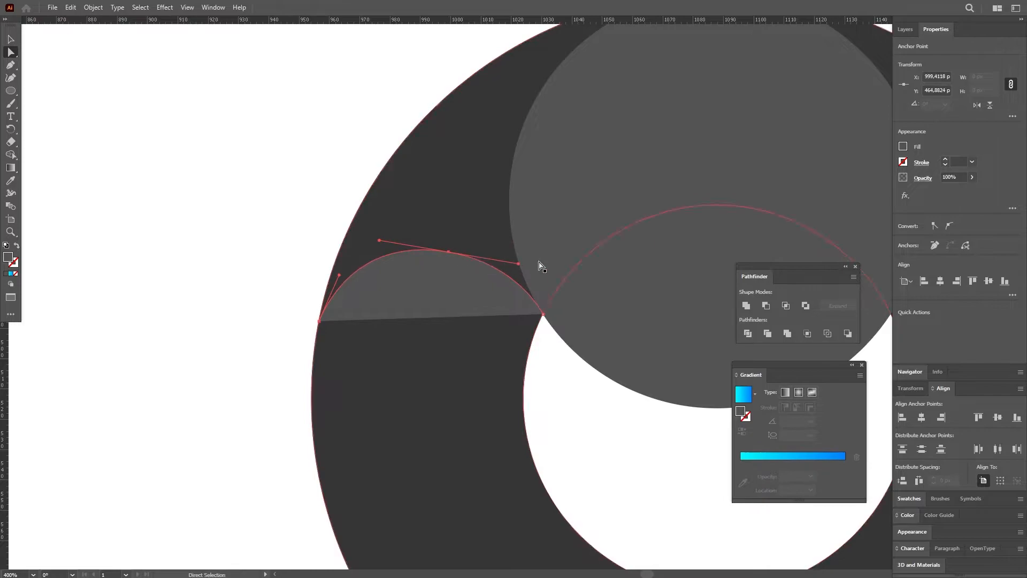
scroll(476, 253, up, 1)
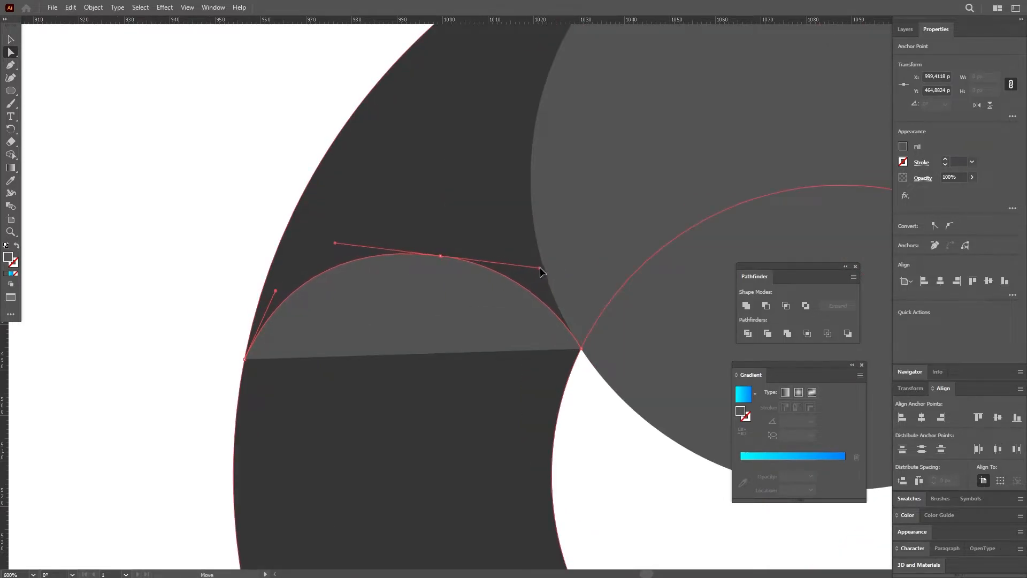
key(ctrl+y)
click(572, 385)
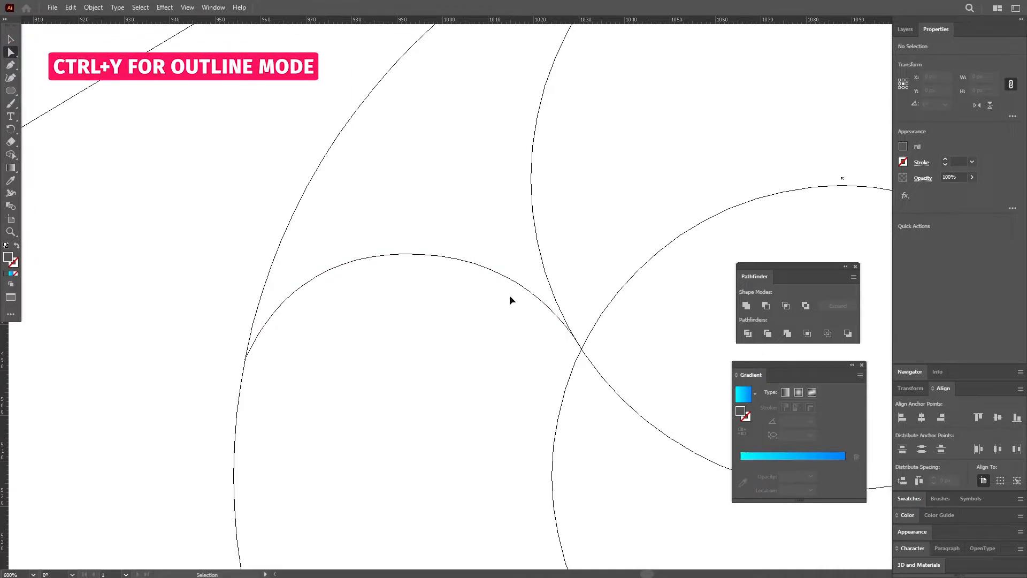
key(ctrl+y)
click(11, 40)
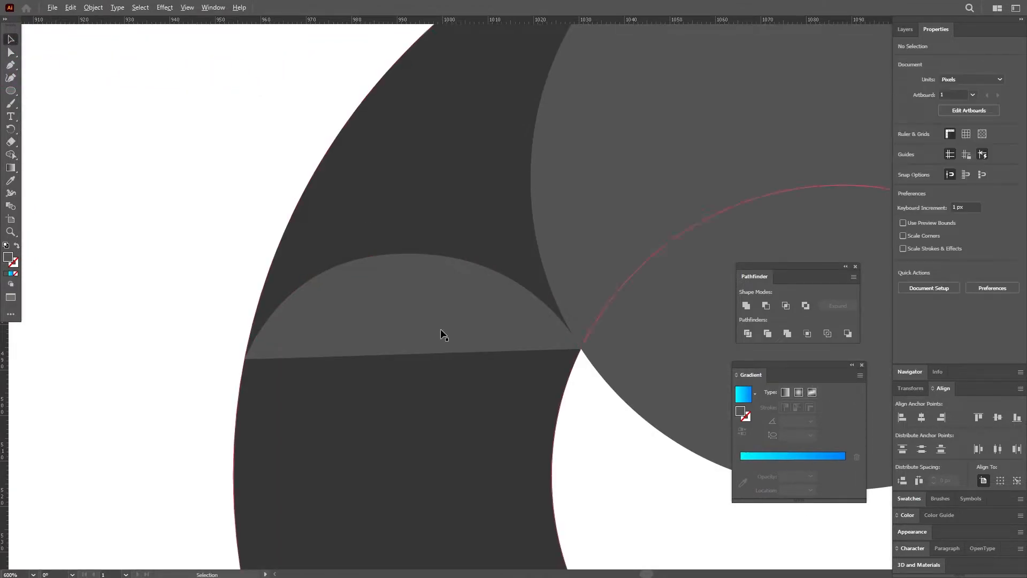
- Duplicate the arched shape toward the ring's right side and reflect the copy left to right
scroll(420, 328, down, 2)
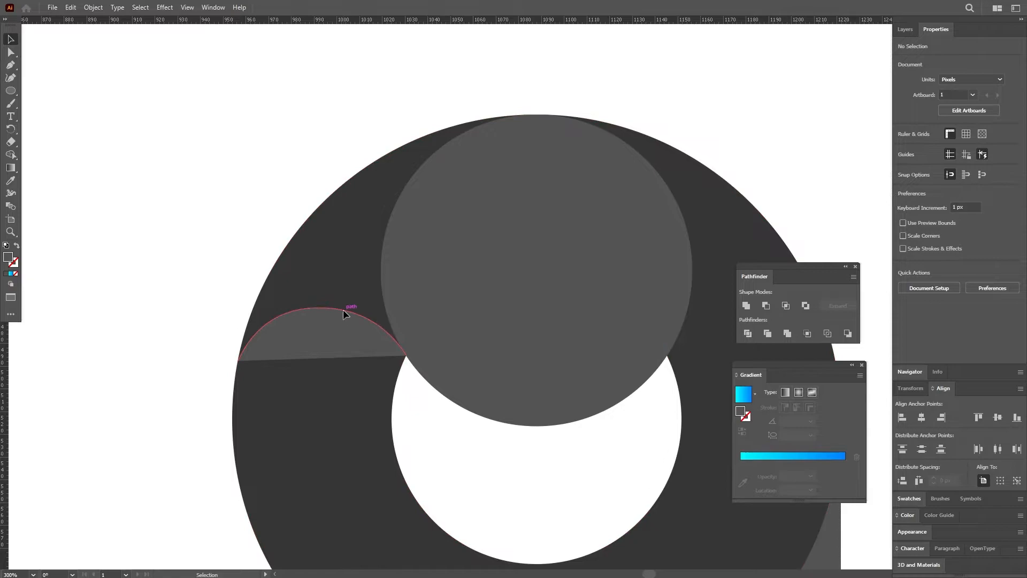
click(348, 309)
drag(347, 309, 508, 375)
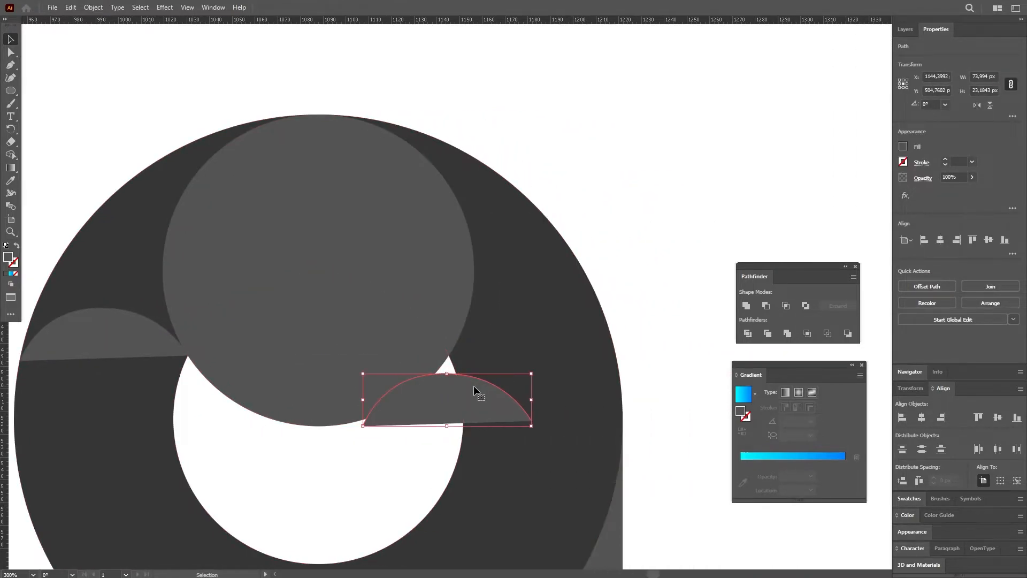
right_click(465, 402)
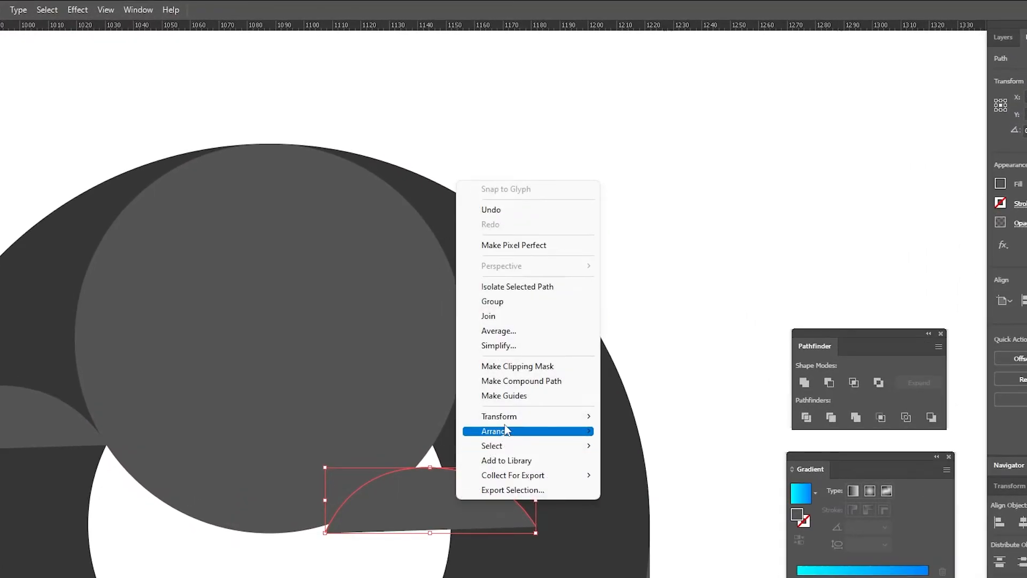
click(632, 466)
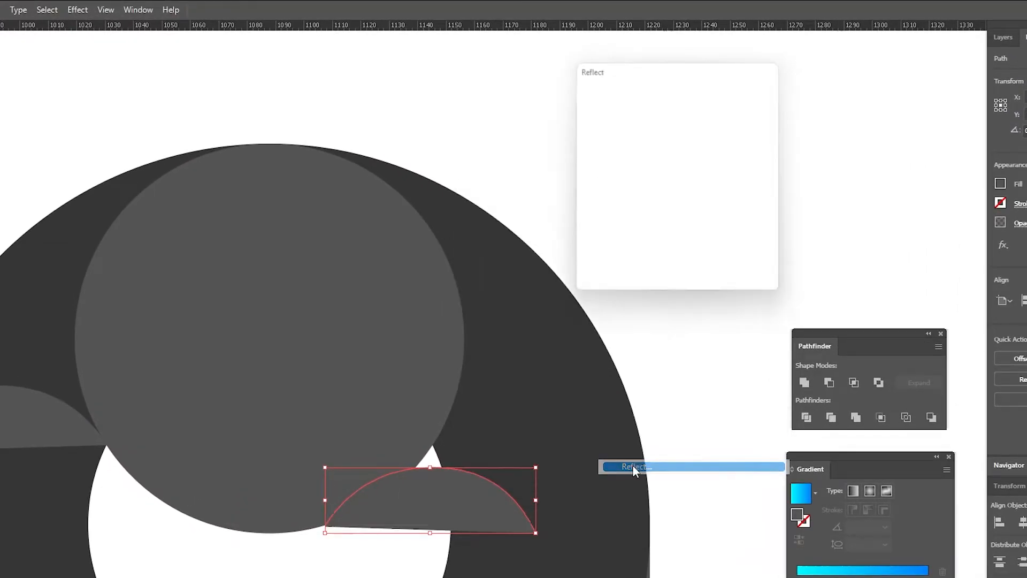
click(683, 272)
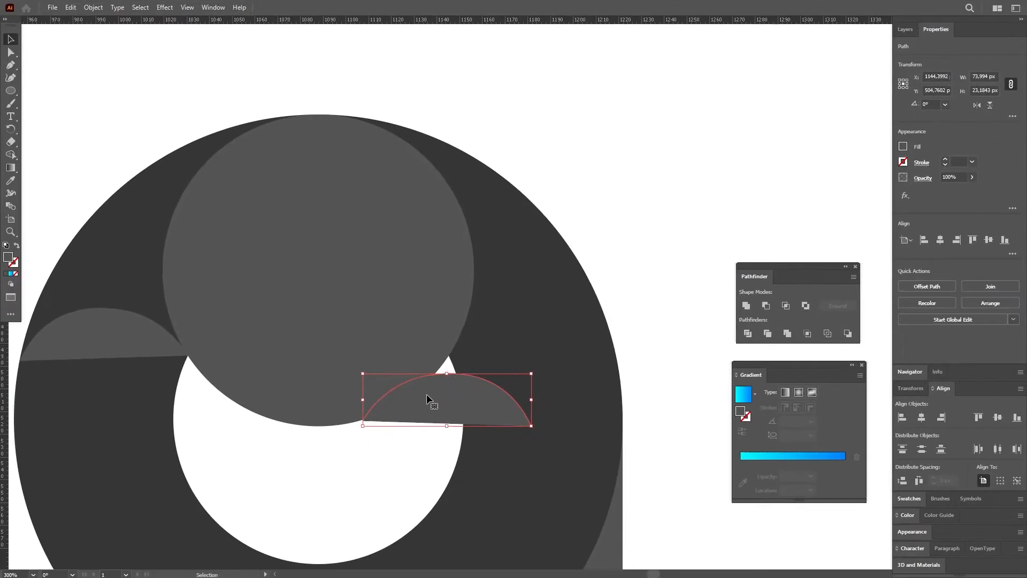
- Move the mirrored arch so it spans from the right intersection of circle and ring to the ring's outer right edge
drag(422, 406, 511, 339)
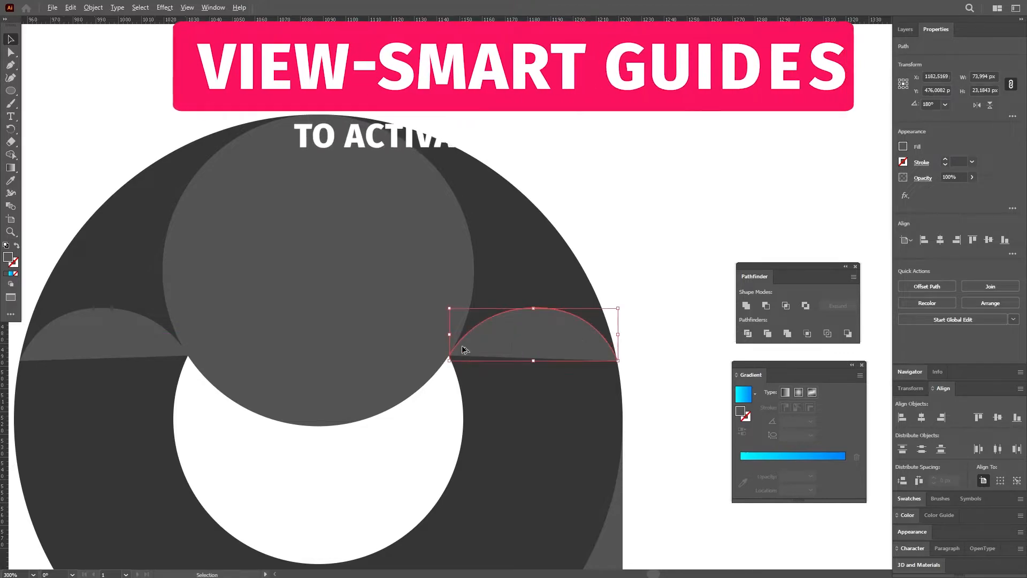
scroll(461, 345, up, 8)
drag(423, 399, 412, 402)
scroll(412, 402, down, 4)
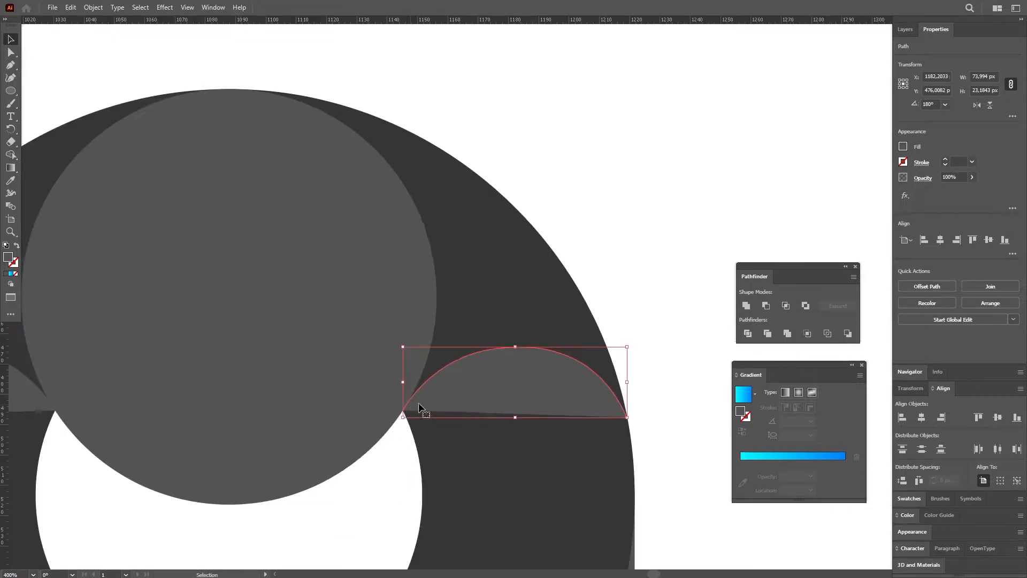
scroll(631, 425, up, 4)
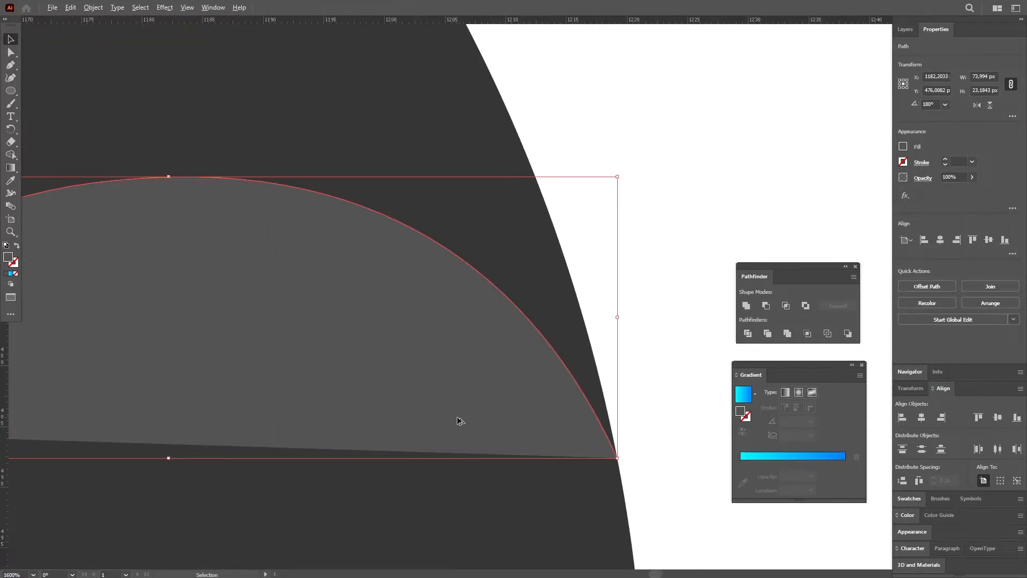
scroll(444, 413, down, 5)
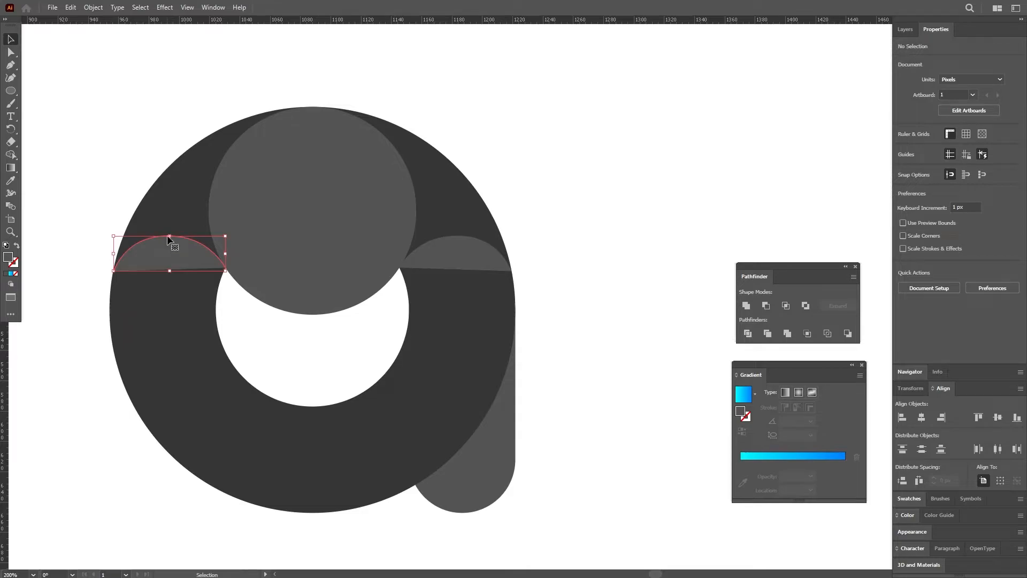
- Merge the ring, circle and arches with Shape Builder into one upper piece and one lower piece with rounded ends, and deselect them
click(169, 240)
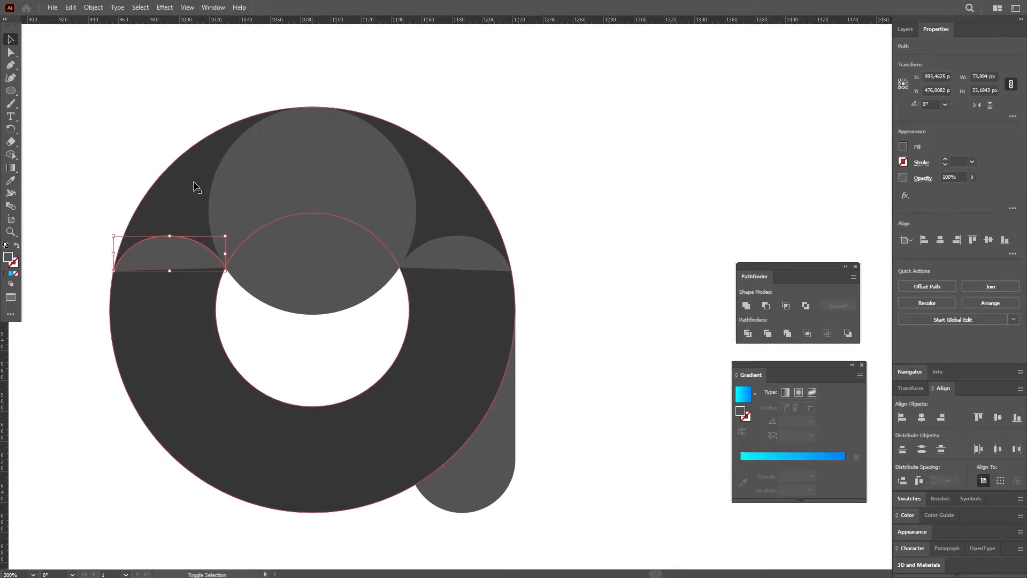
shift+click(195, 183)
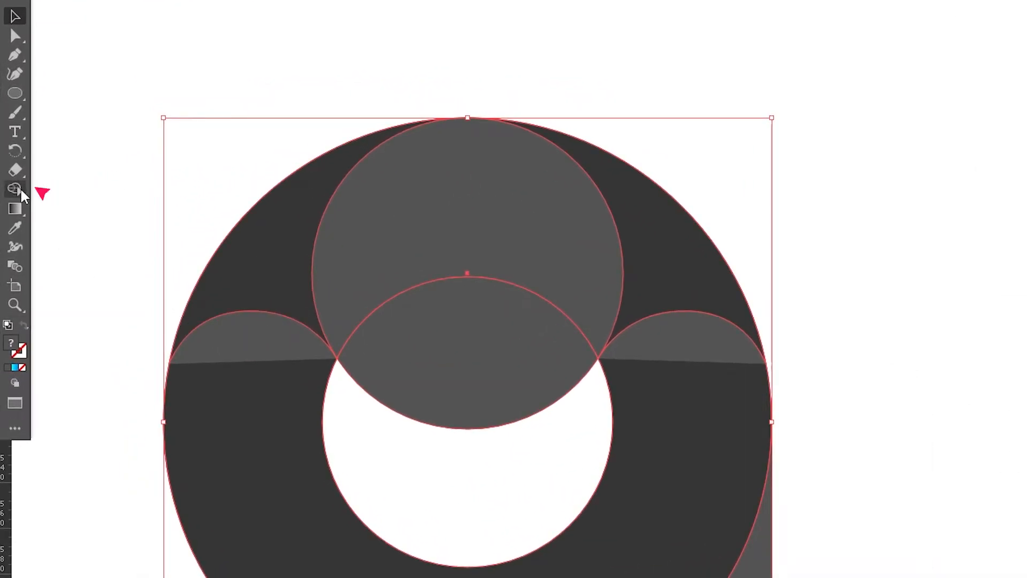
click(21, 192)
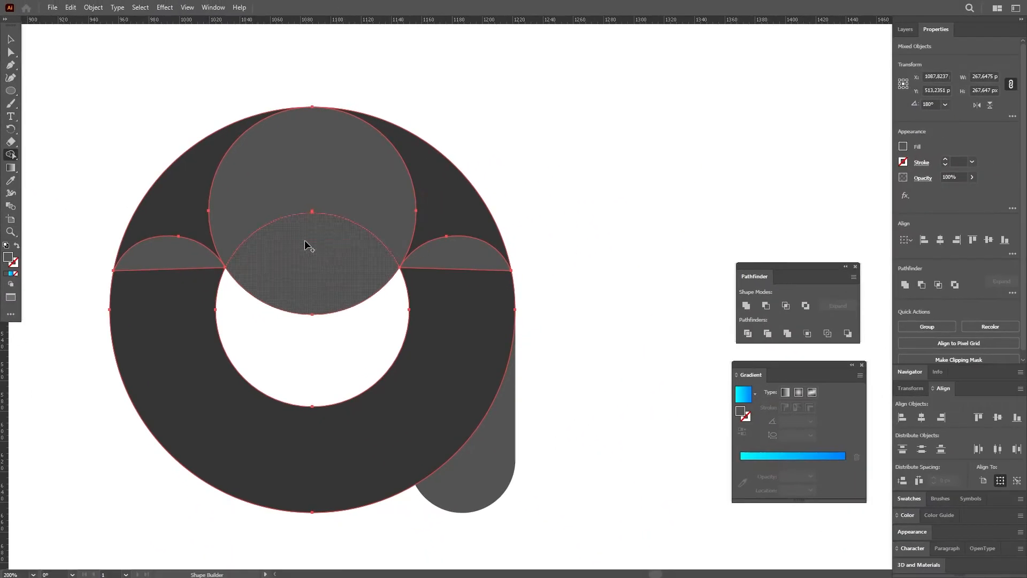
key(ctrl+minus)
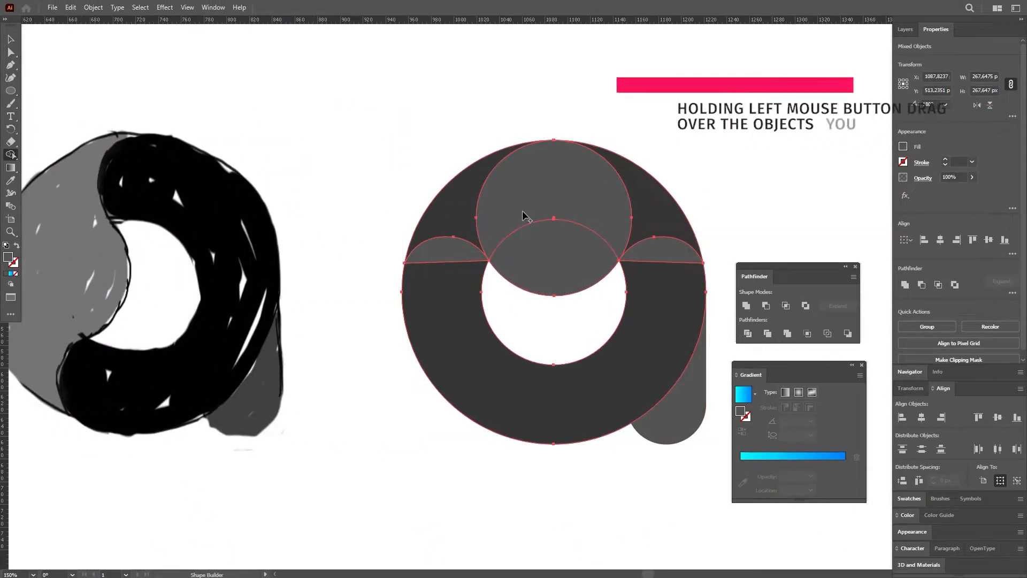
mouse_move(479, 213)
mouse_down()
mouse_move(594, 238)
mouse_move(648, 217)
mouse_up()
mouse_move(549, 223)
mouse_down()
mouse_move(444, 257)
mouse_move(444, 282)
mouse_move(481, 299)
mouse_up()
scroll(615, 295, right, 1)
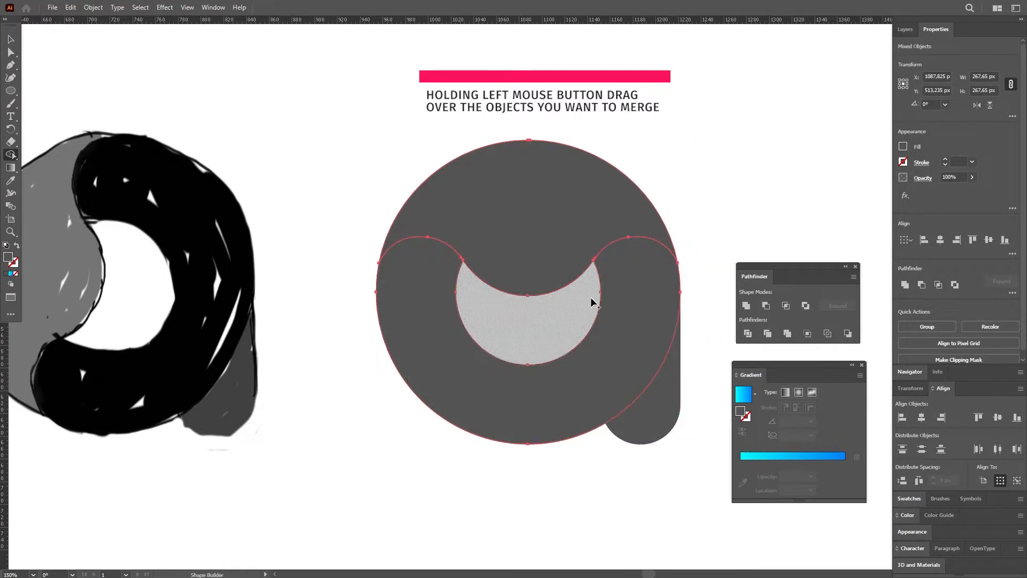
click(11, 39)
click(320, 120)
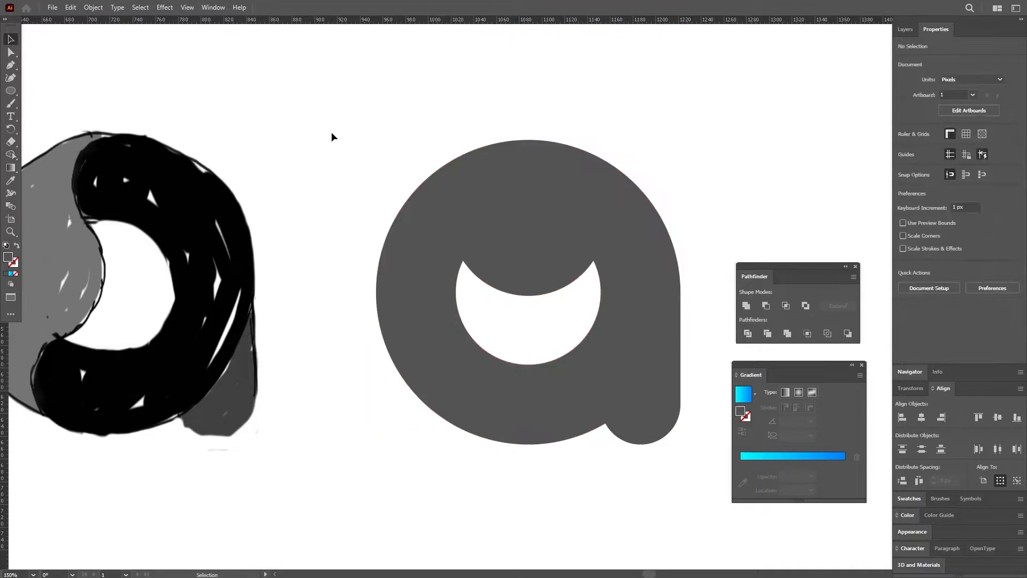
- Set the lower ring piece's fill color to #333333 and deselect it
click(431, 301)
double_click(8, 257)
text(333333)
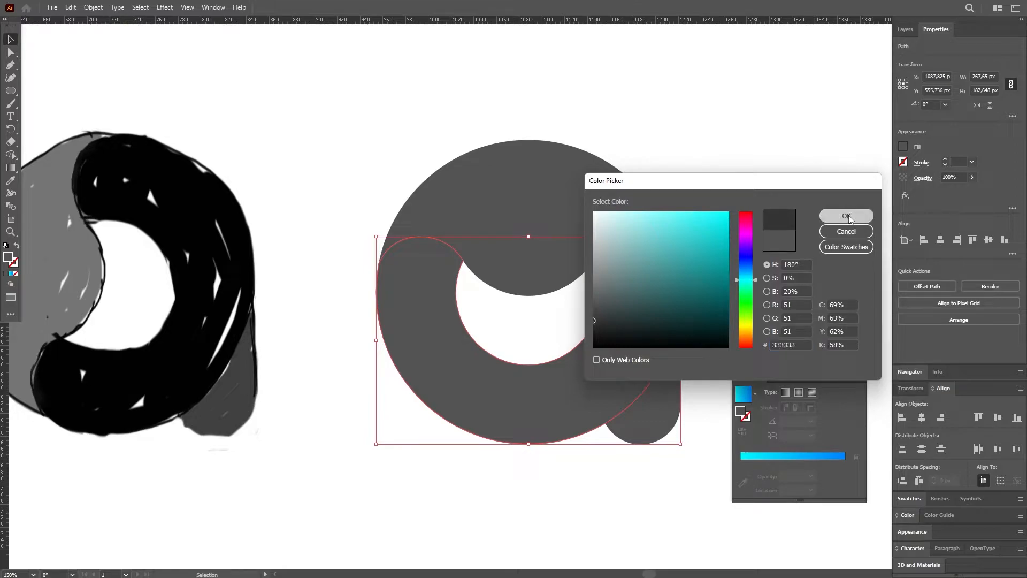
click(846, 216)
click(685, 162)
- Rotate the upper and lower ring pieces together 45° counterclockwise, leaving the stem in place, and deselect them
key(ctrl+minus)
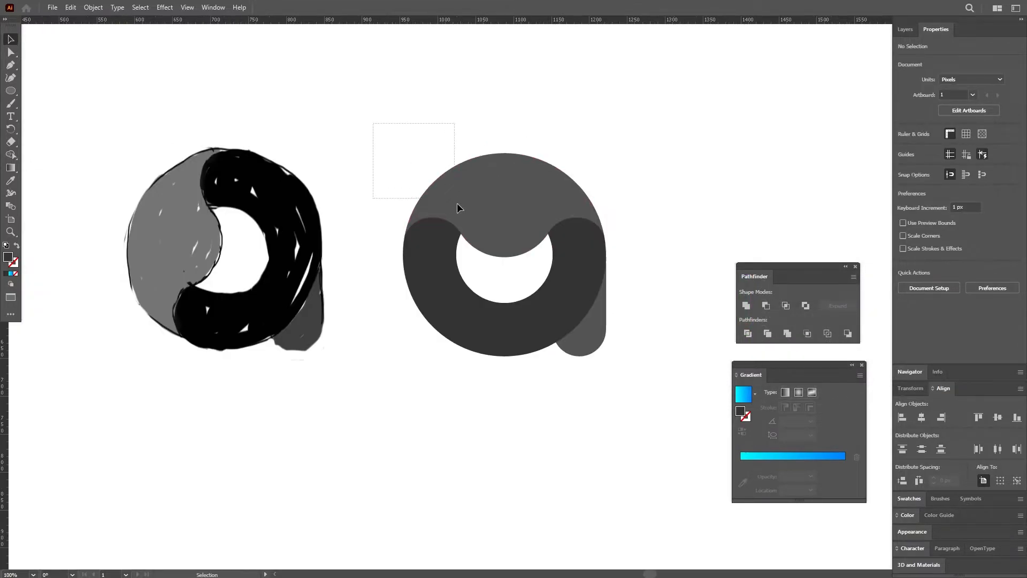
drag(490, 265, 490, 265)
drag(612, 148, 523, 123)
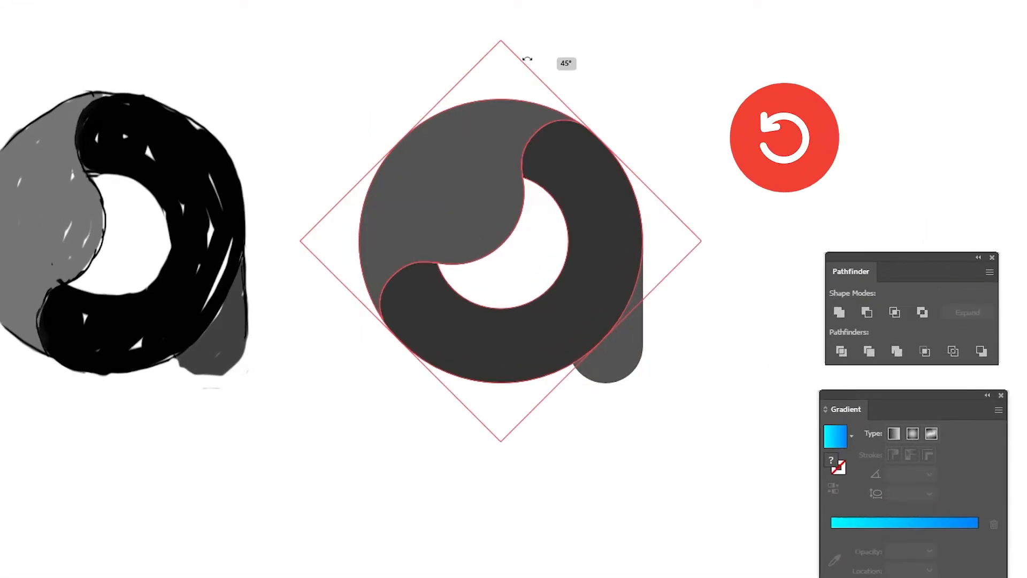
click(577, 59)
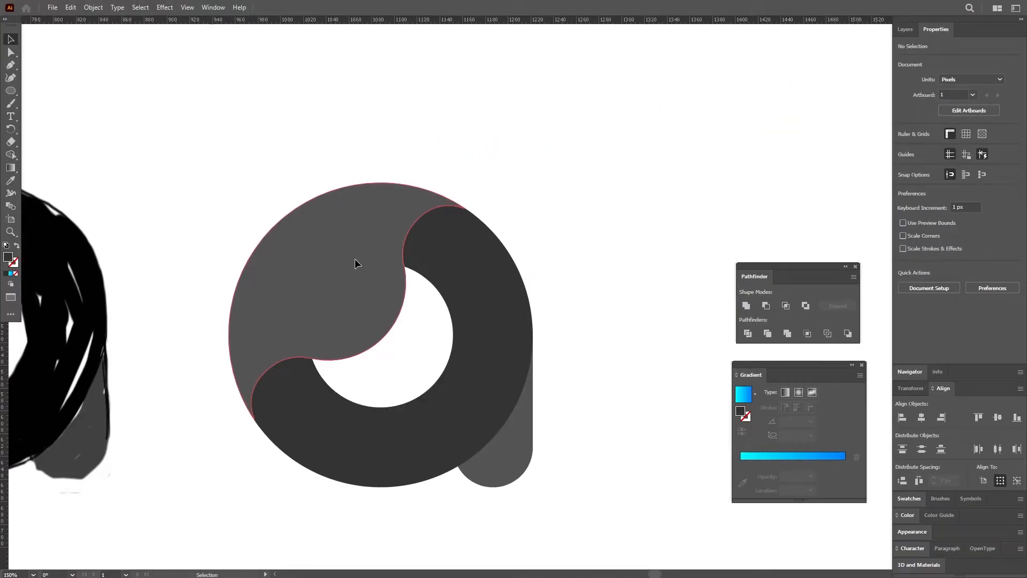
- Fill both the upper and lower ring pieces with the cyan-to-blue linear gradient
click(353, 263)
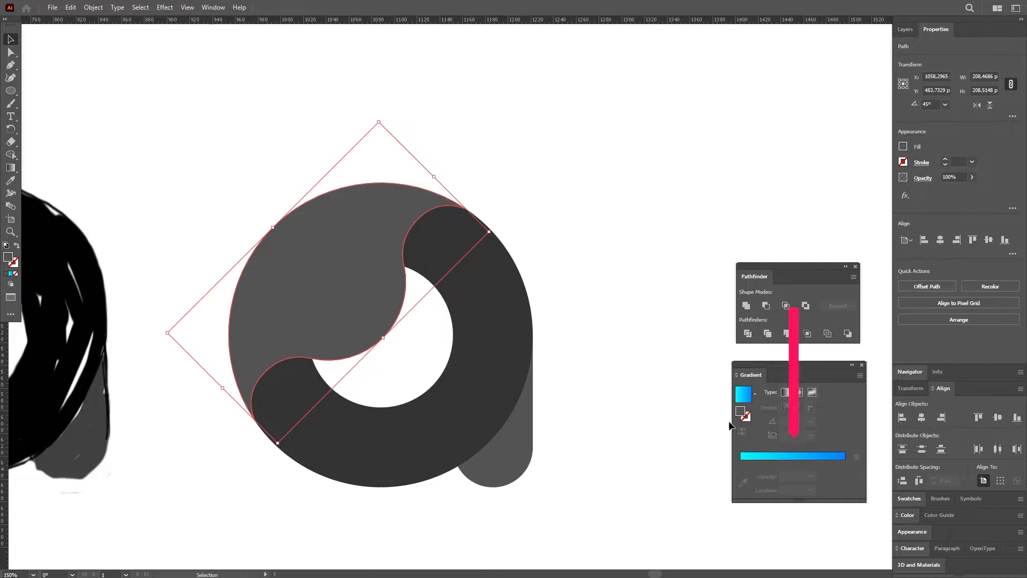
click(784, 456)
click(495, 314)
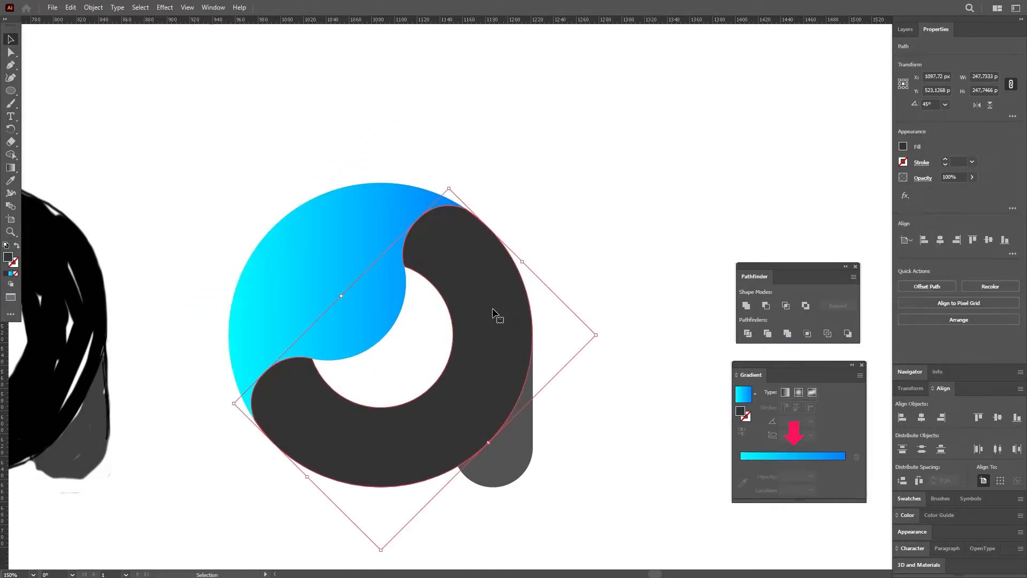
click(785, 455)
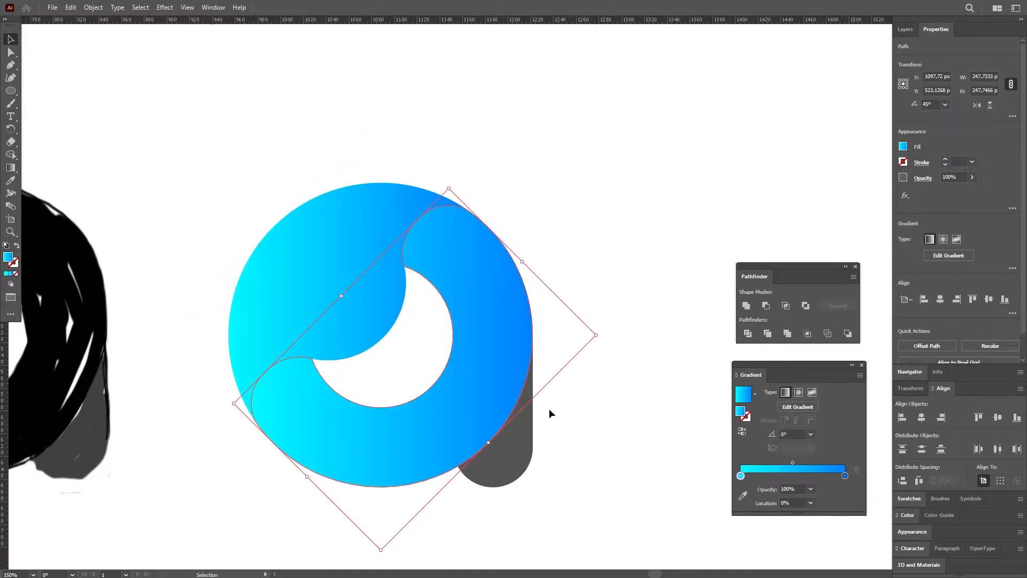
- Fill the stem with the same cyan-to-blue linear gradient as the ring pieces and deselect it
click(523, 431)
click(764, 458)
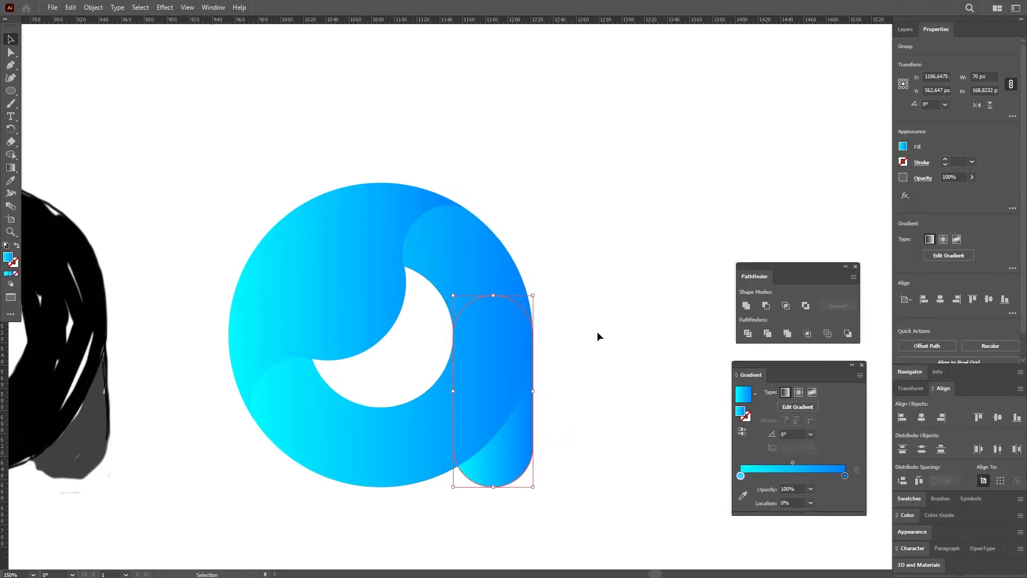
click(597, 334)
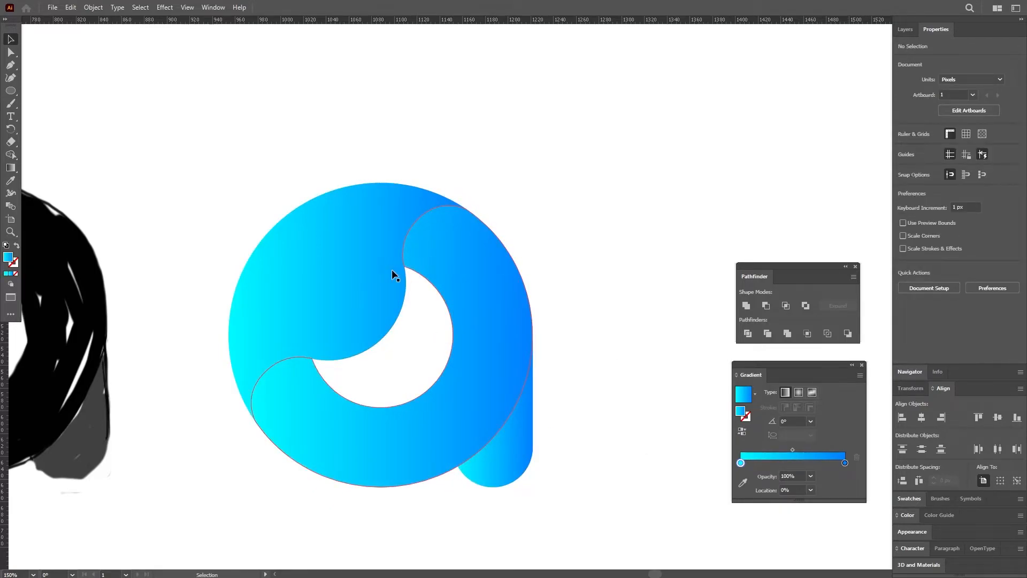
- Redirect the upper ring piece's gradient diagonally, starting near its upper right end and finishing at its lower left tip, about -125°
click(348, 264)
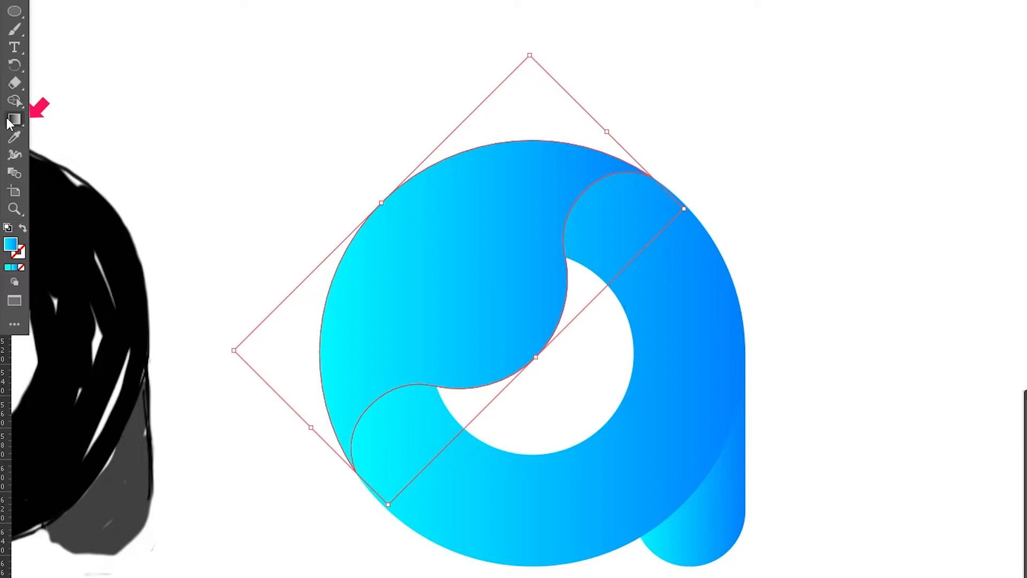
click(10, 123)
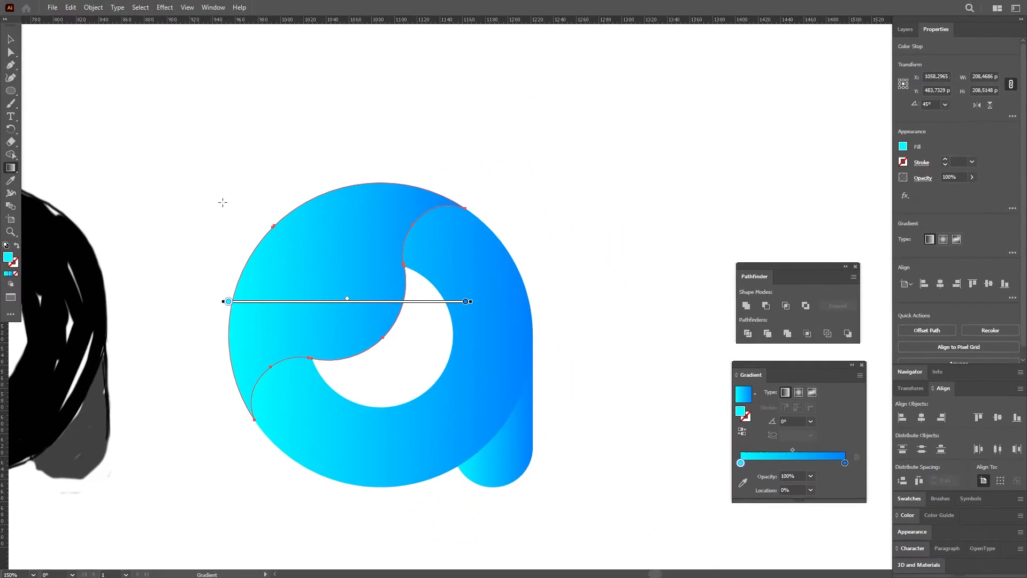
mouse_move(473, 302)
mouse_down()
mouse_move(470, 340)
mouse_move(151, 533)
mouse_up()
mouse_move(189, 415)
mouse_down()
mouse_move(160, 397)
mouse_move(233, 414)
mouse_move(332, 274)
mouse_up()
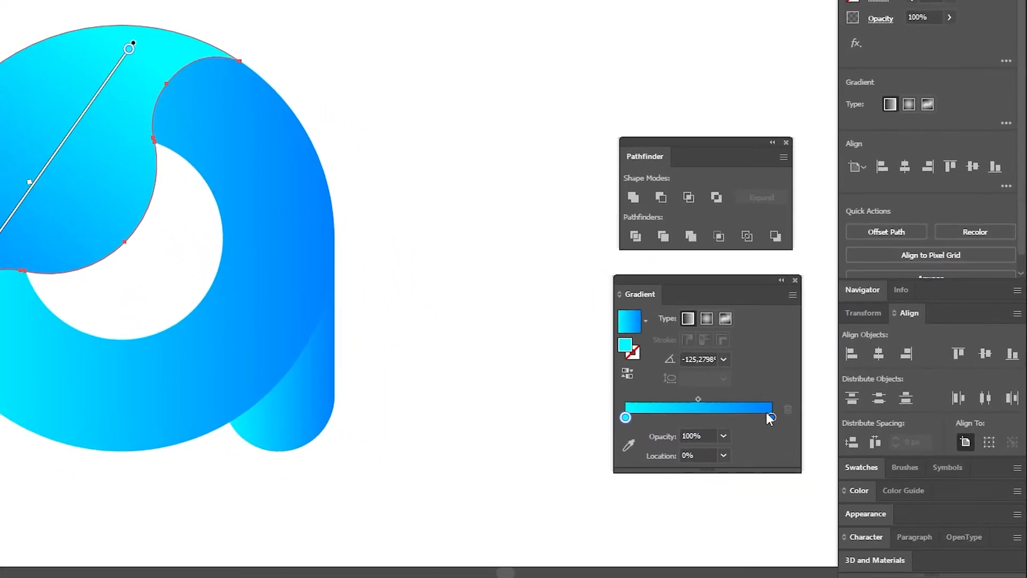
- Recolor the upper ring piece's gradient with green #64FF00 at the end stop and bright yellow at the start stop
click(844, 463)
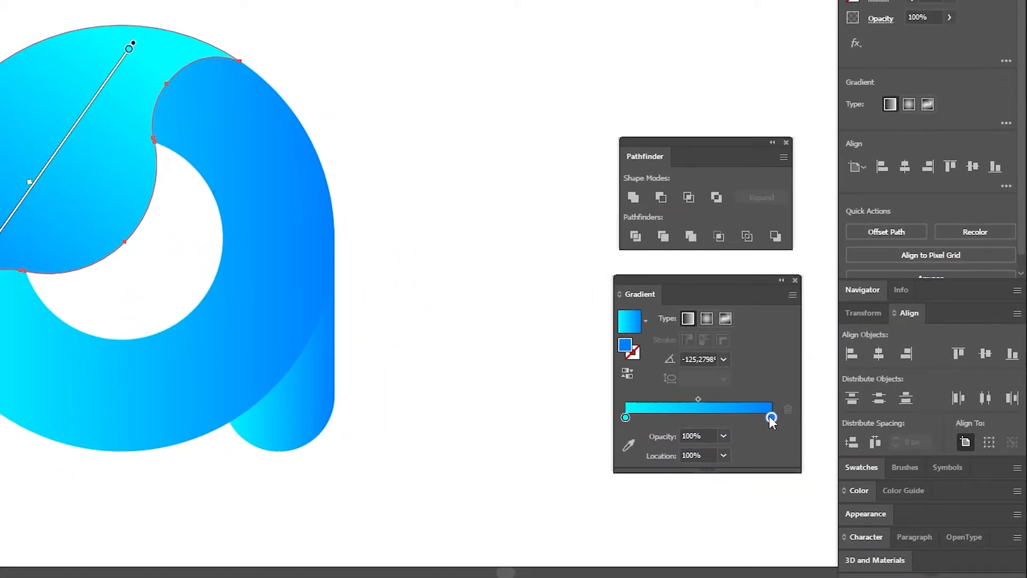
double_click(626, 346)
mouse_move(631, 153)
mouse_down()
mouse_move(625, 182)
mouse_move(635, 213)
mouse_up()
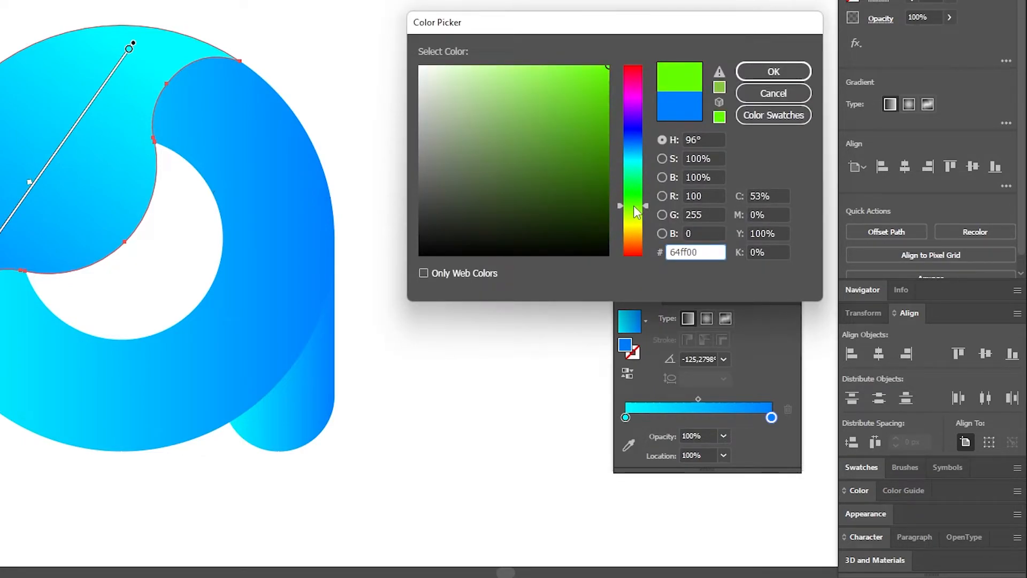
click(760, 71)
double_click(626, 347)
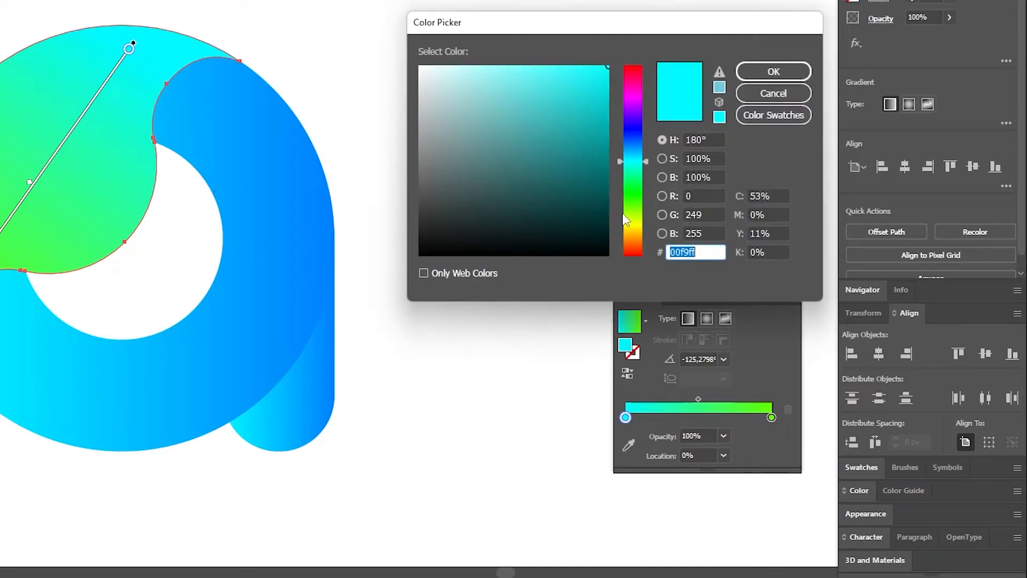
drag(640, 168, 638, 222)
click(766, 78)
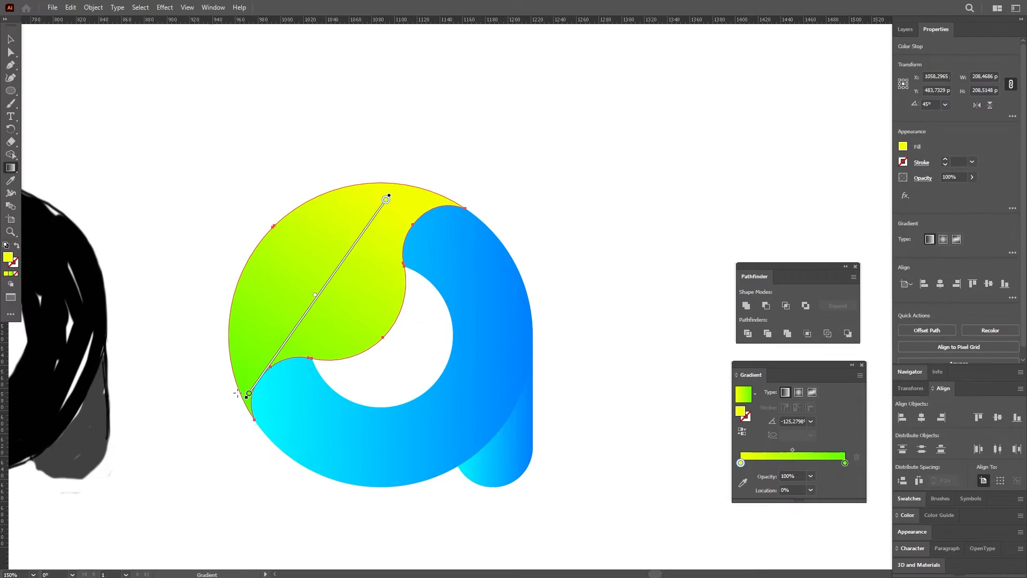
- Lengthen and shift the upper piece's gradient so yellow starts beyond the upper right edge and green ends by the lower left tip; deselect it
scroll(218, 416, up, 1)
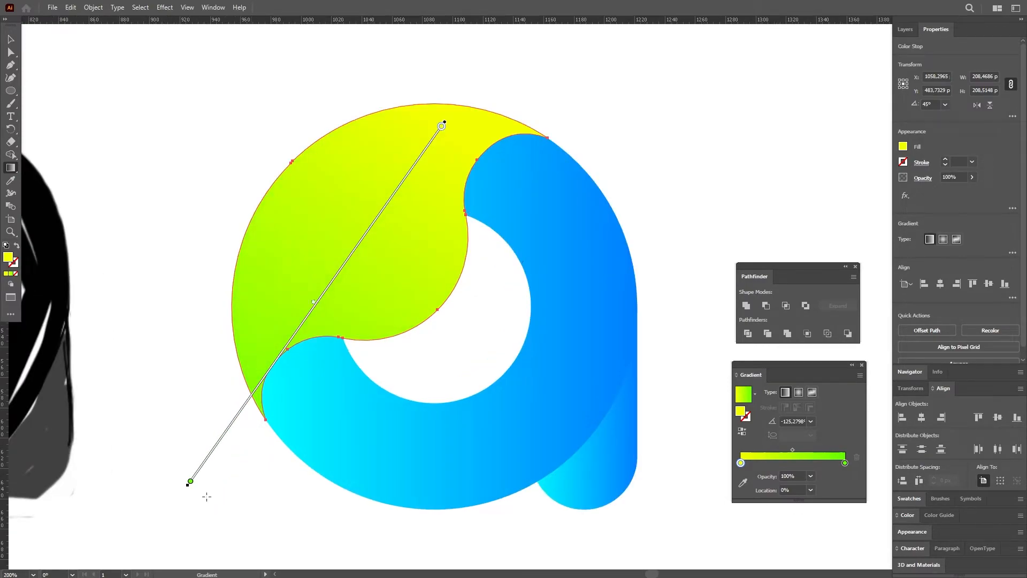
drag(224, 434, 263, 358)
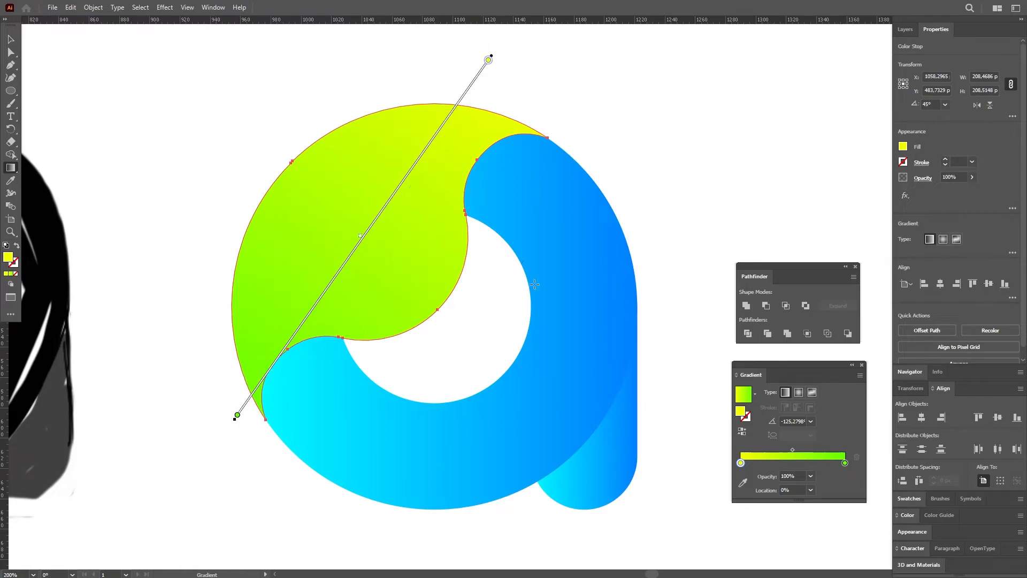
click(10, 39)
click(305, 110)
- Redirect the lower ring piece's gradient to 135°, running from cyan at the lower right to blue at the upper left, and deselect it
scroll(614, 280, down, 1)
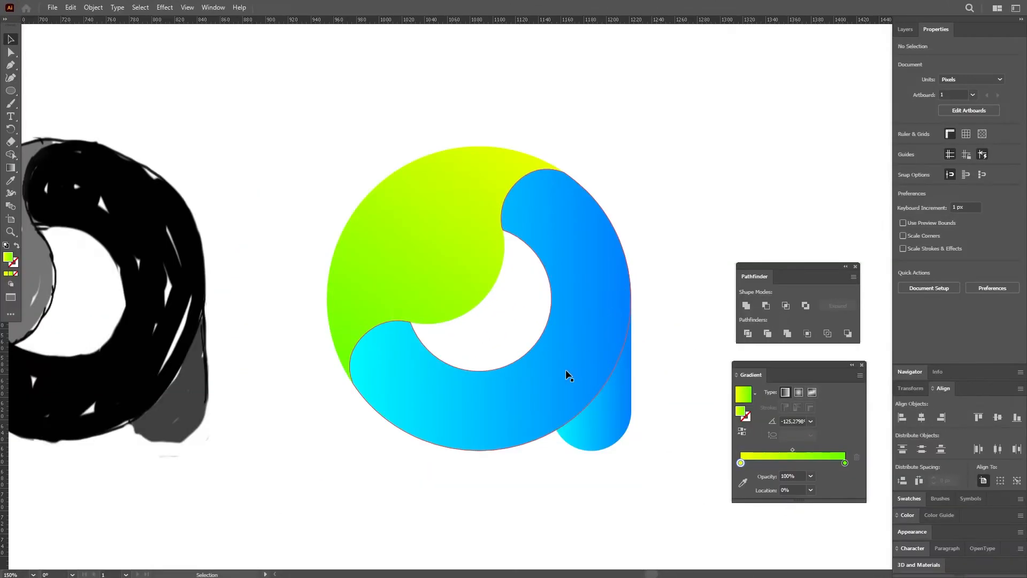
click(580, 276)
click(11, 169)
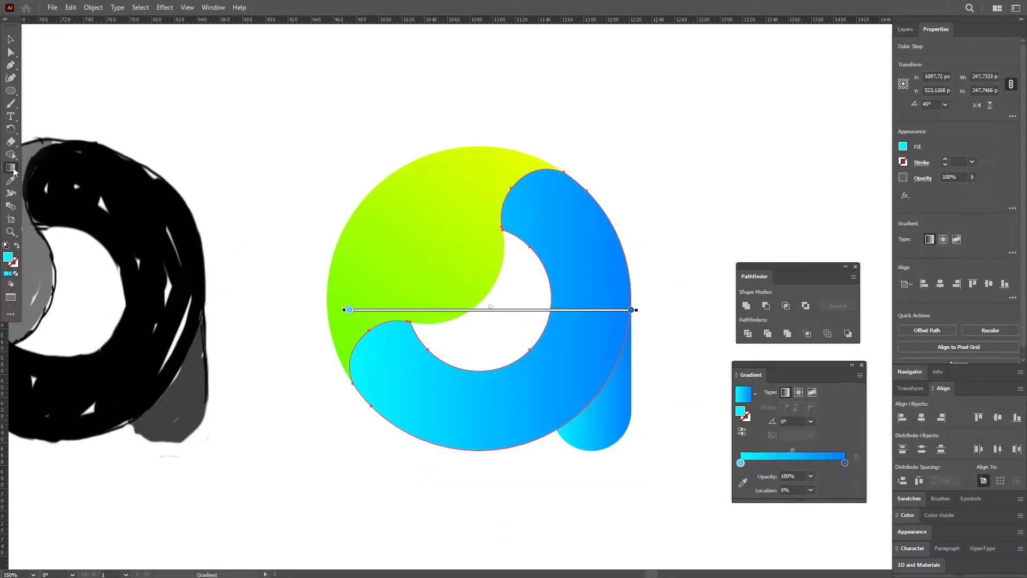
mouse_move(640, 309)
mouse_down()
mouse_move(353, 166)
mouse_move(259, 180)
mouse_up()
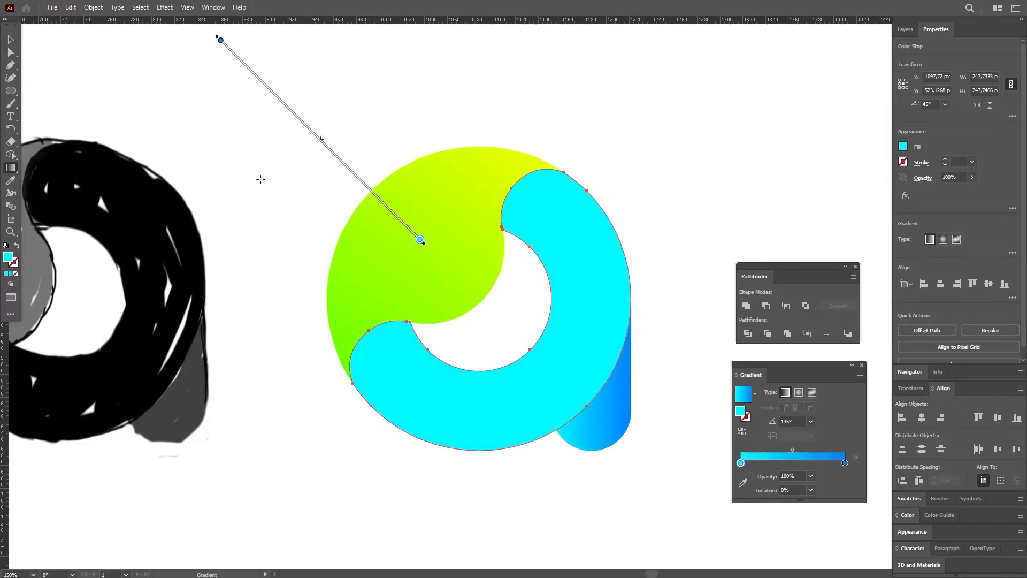
mouse_move(305, 125)
mouse_down()
mouse_move(498, 292)
mouse_move(507, 327)
mouse_up()
click(11, 40)
click(294, 128)
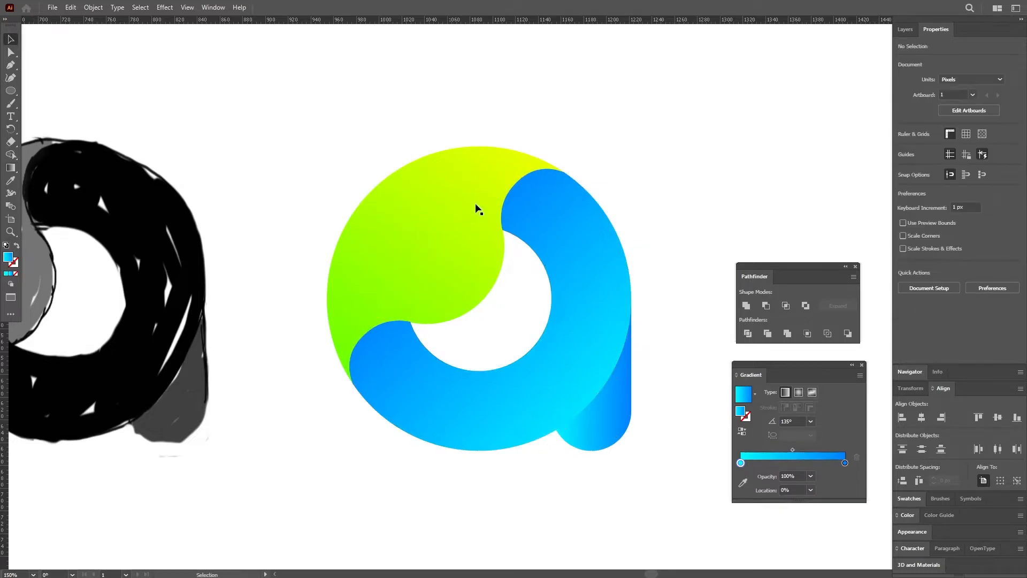
- Redirect the stem's gradient diagonally so it runs from lighter cyan-blue at the base up to deeper blue, and deselect it
scroll(660, 420, up, 1)
click(594, 405)
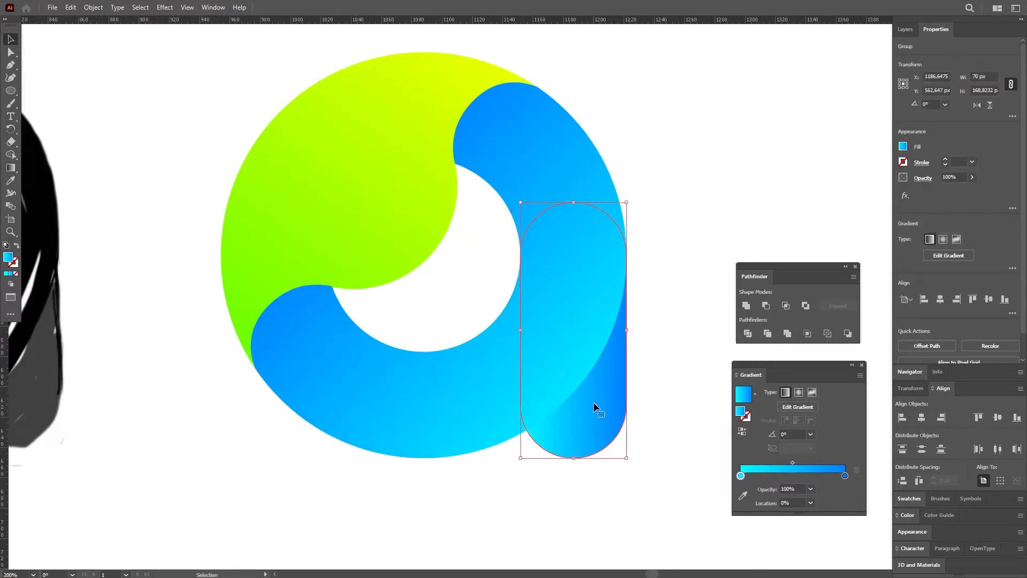
click(10, 168)
mouse_move(636, 330)
mouse_down()
mouse_move(600, 247)
mouse_move(574, 223)
mouse_up()
mouse_move(574, 174)
mouse_down()
mouse_move(573, 381)
mouse_move(570, 368)
mouse_move(496, 364)
mouse_up()
drag(598, 389, 587, 401)
click(10, 40)
click(386, 319)
- Switch to Draw Inside mode on the green upper ring piece and set the fill color to white #FFFFFF
scroll(386, 323, down, 1)
click(354, 224)
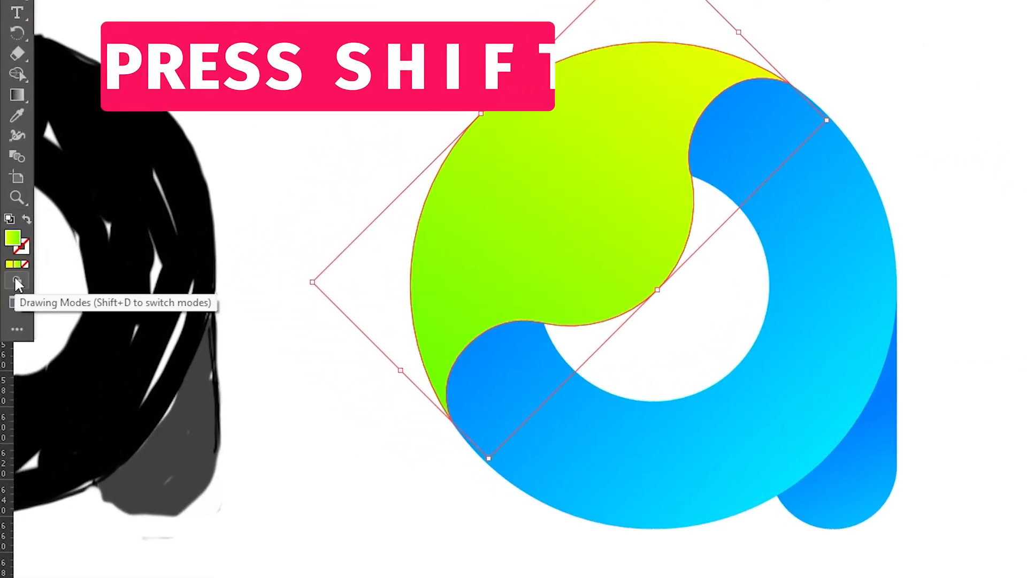
click(16, 280)
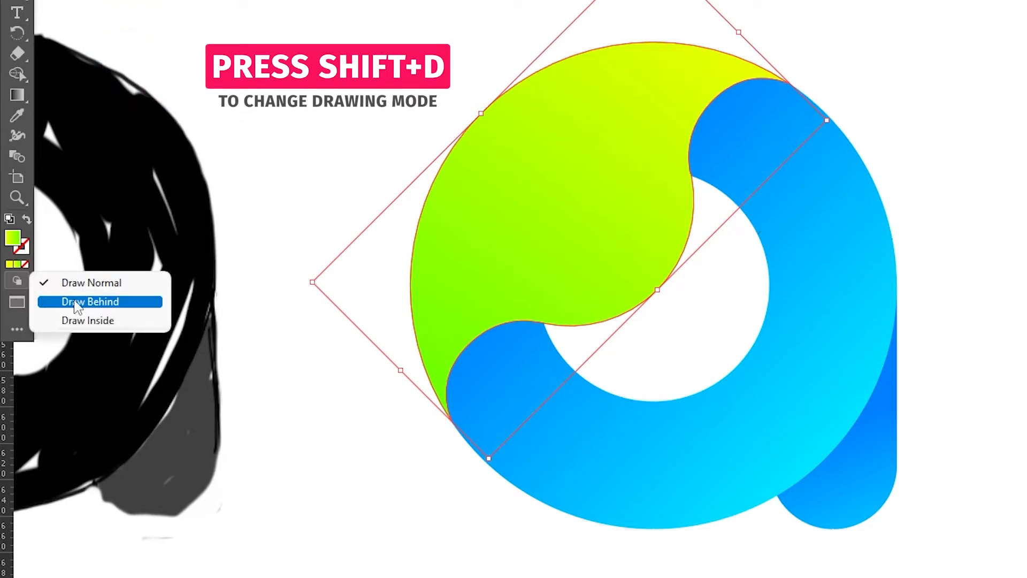
click(87, 320)
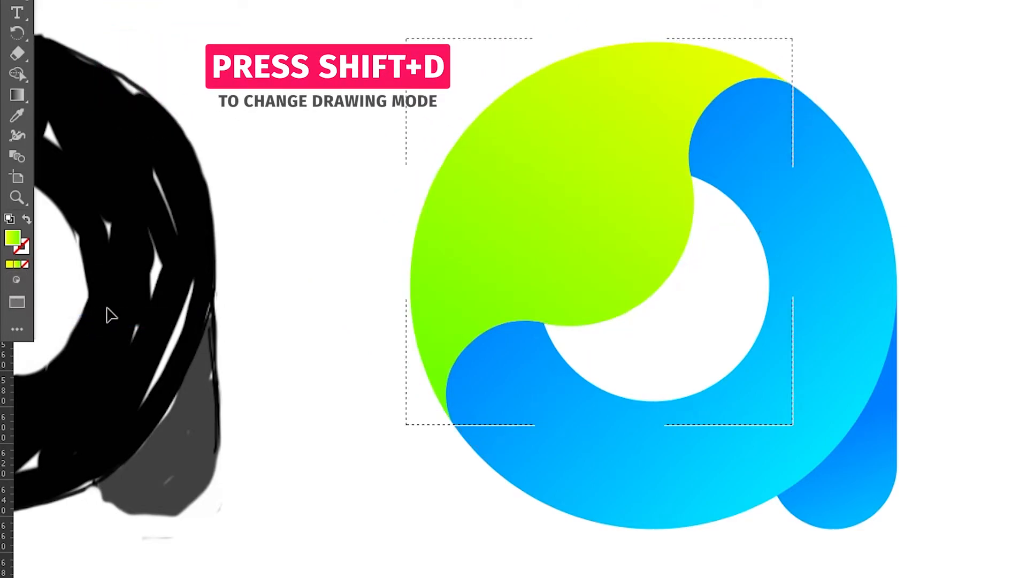
double_click(13, 237)
drag(593, 238, 587, 210)
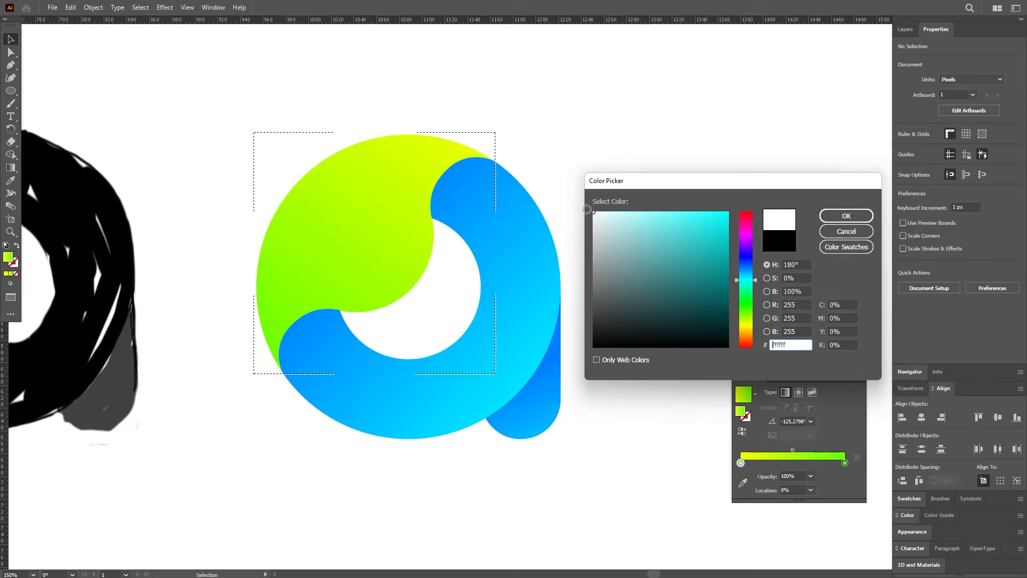
click(846, 215)
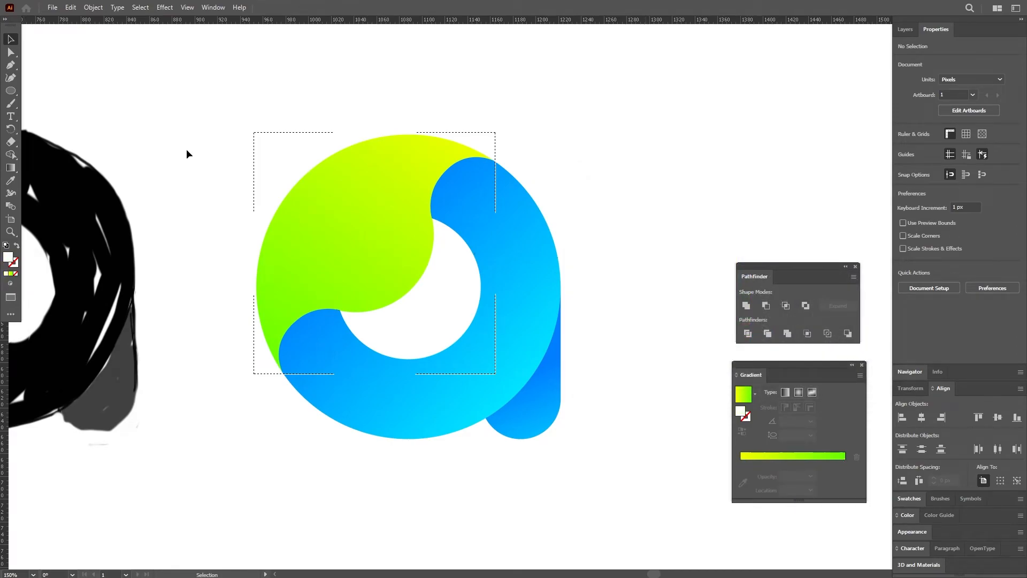
- Draw a closed wavy highlight shape with the Pen tool over the green piece's upper half, starting and ending at the inner ring corner
click(13, 68)
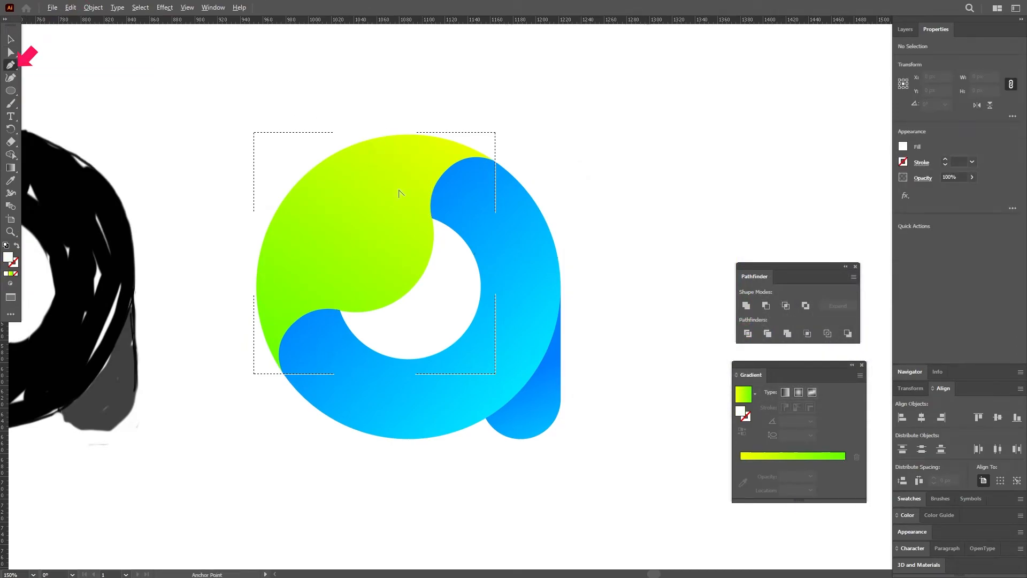
scroll(400, 193, up, 2)
click(465, 247)
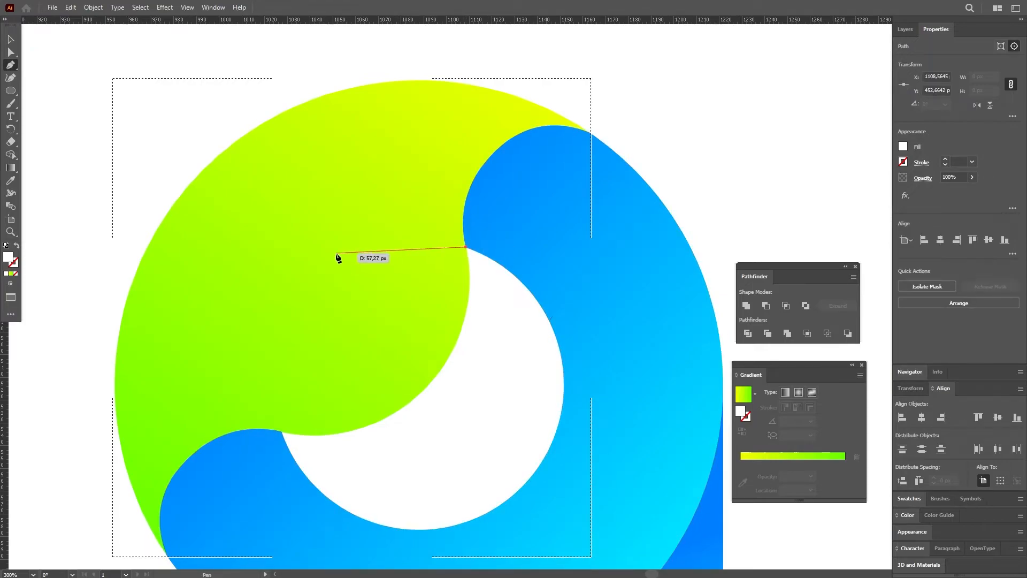
drag(190, 267, 187, 263)
drag(207, 166, 248, 131)
click(278, 86)
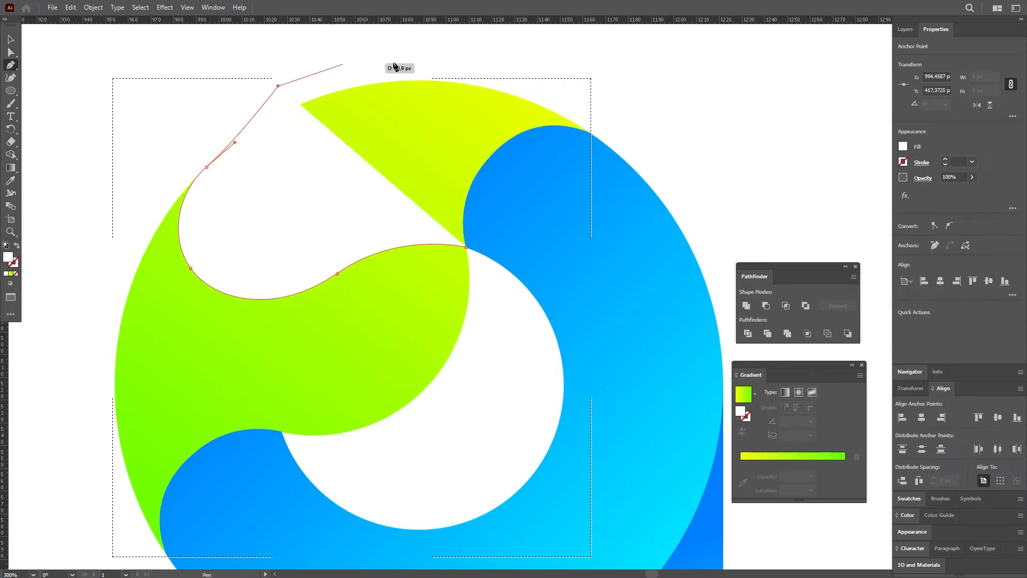
click(605, 54)
click(674, 206)
click(468, 247)
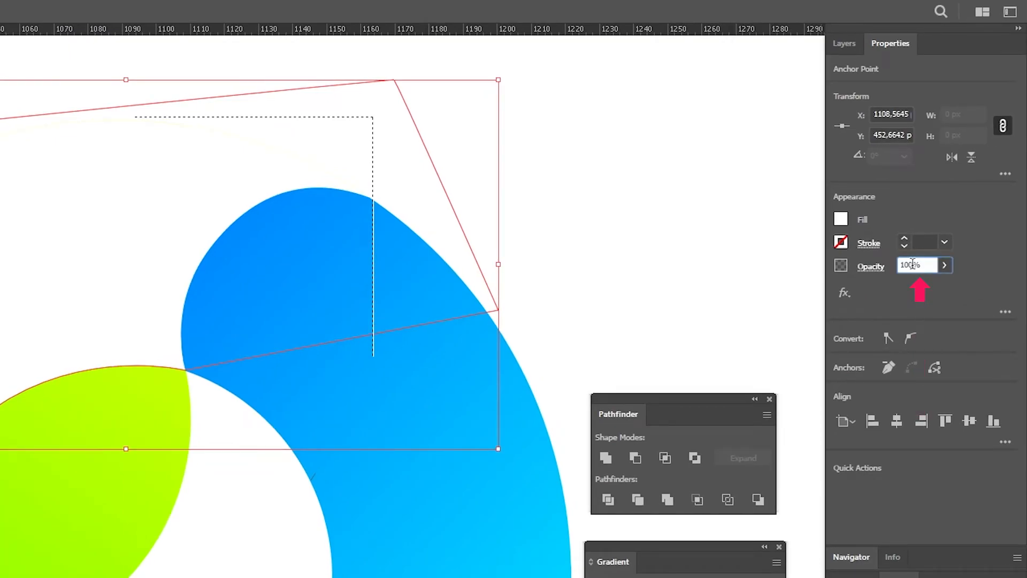
- Set the white highlight shape's opacity to 20% and deselect it
text(20)
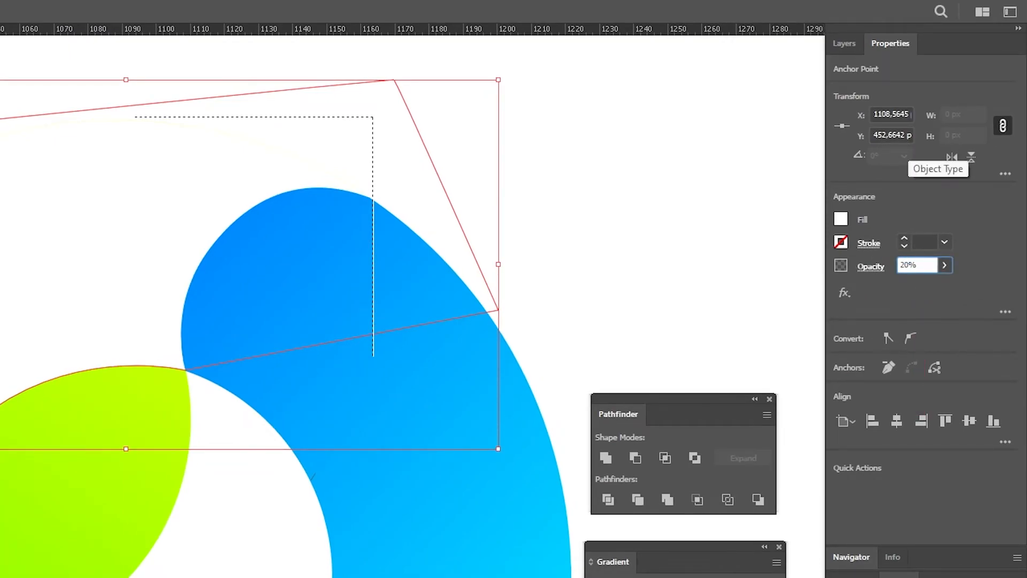
key(Return)
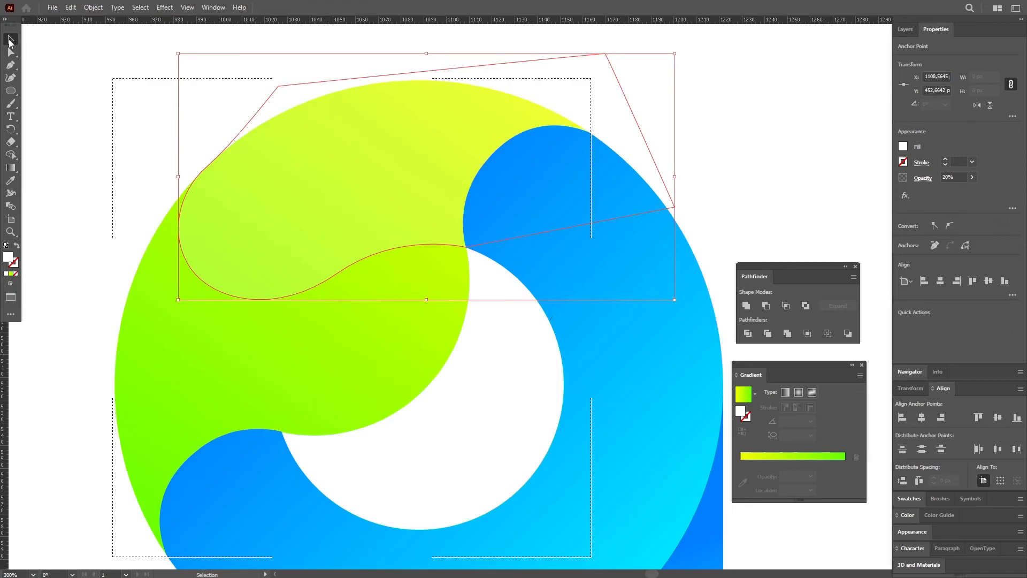
click(107, 54)
- Leave the green piece's inside drawing and return to Draw Normal mode
scroll(214, 126, down, 3)
scroll(180, 137, up, 2)
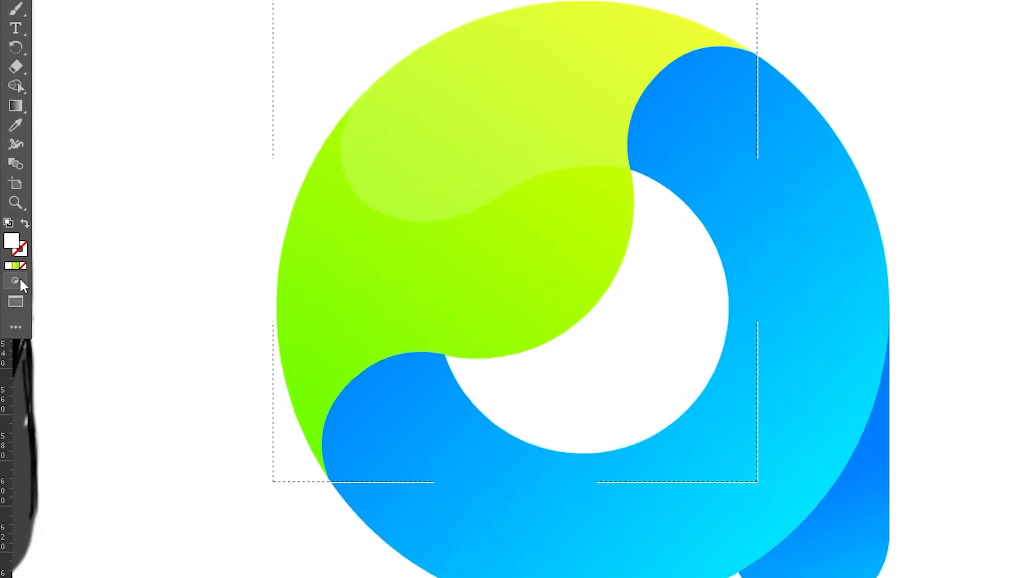
click(10, 283)
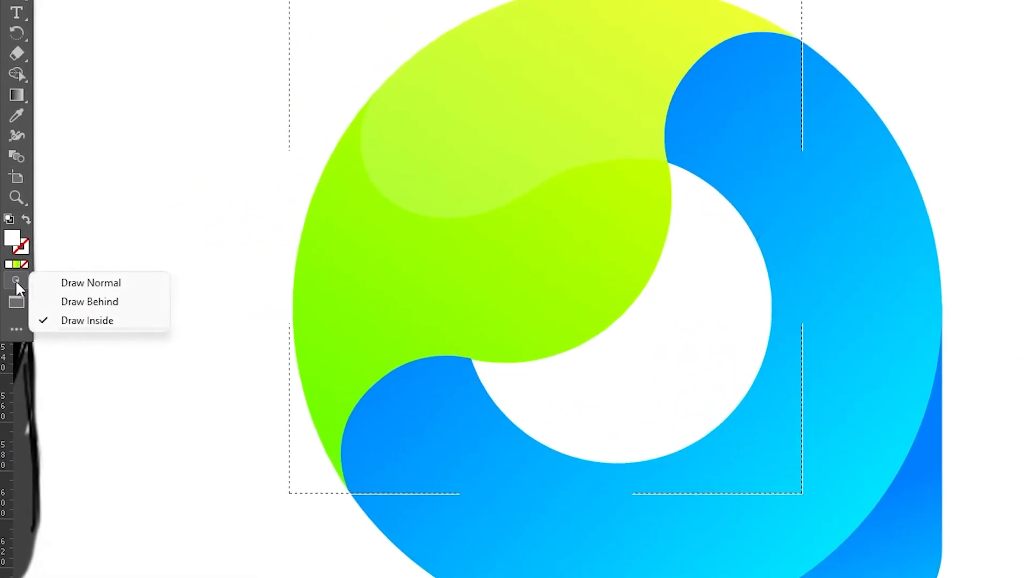
click(73, 283)
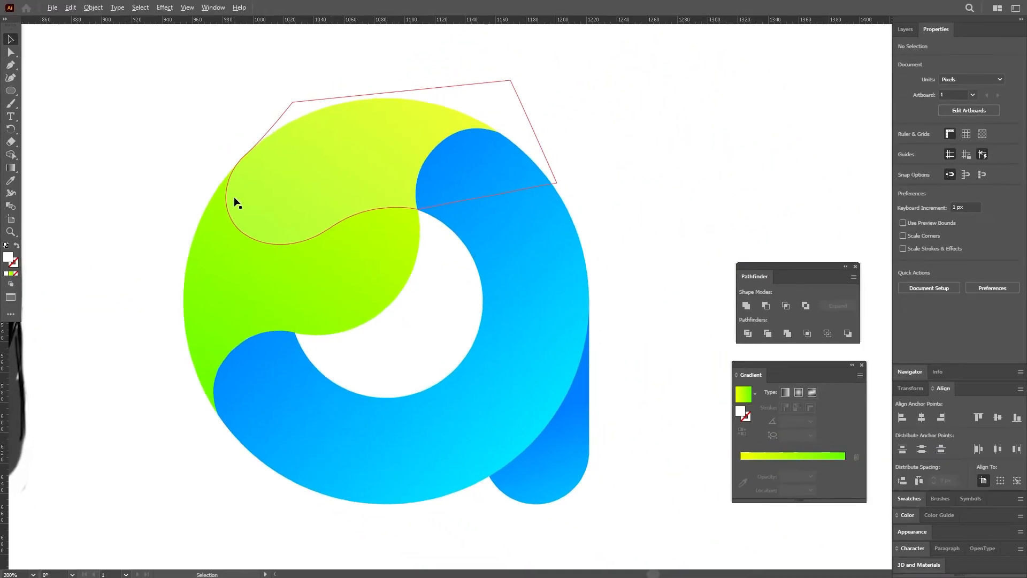
- Switch to Draw Inside mode on the blue lower ring piece and set the fill color to near-white #F9F9F9
scroll(385, 123, down, 3)
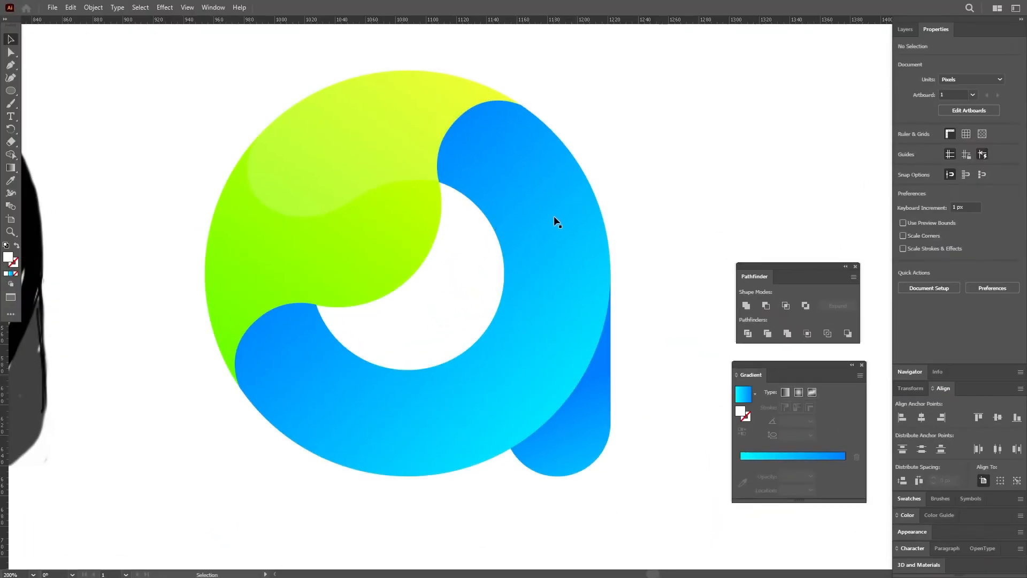
click(553, 218)
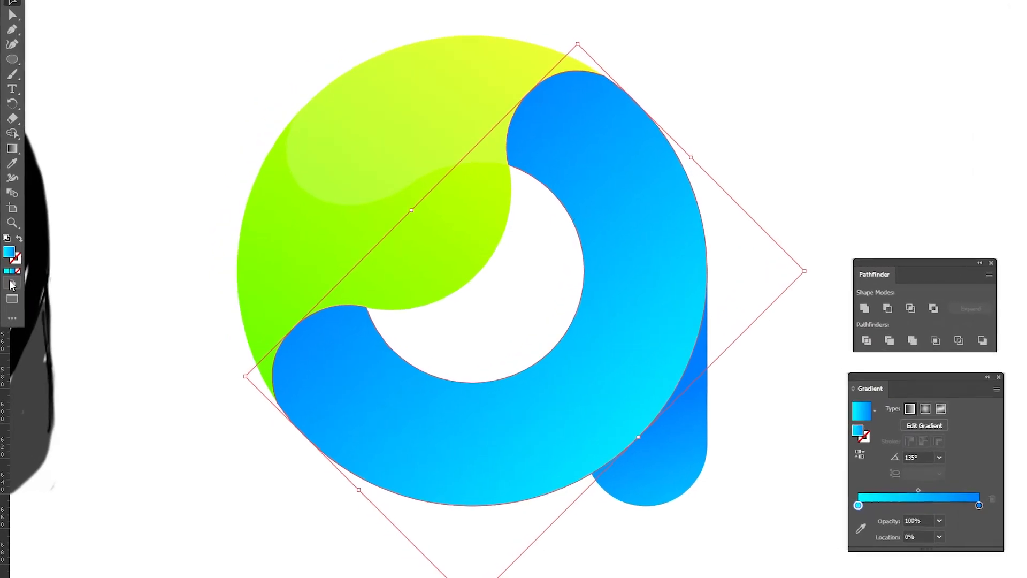
click(11, 280)
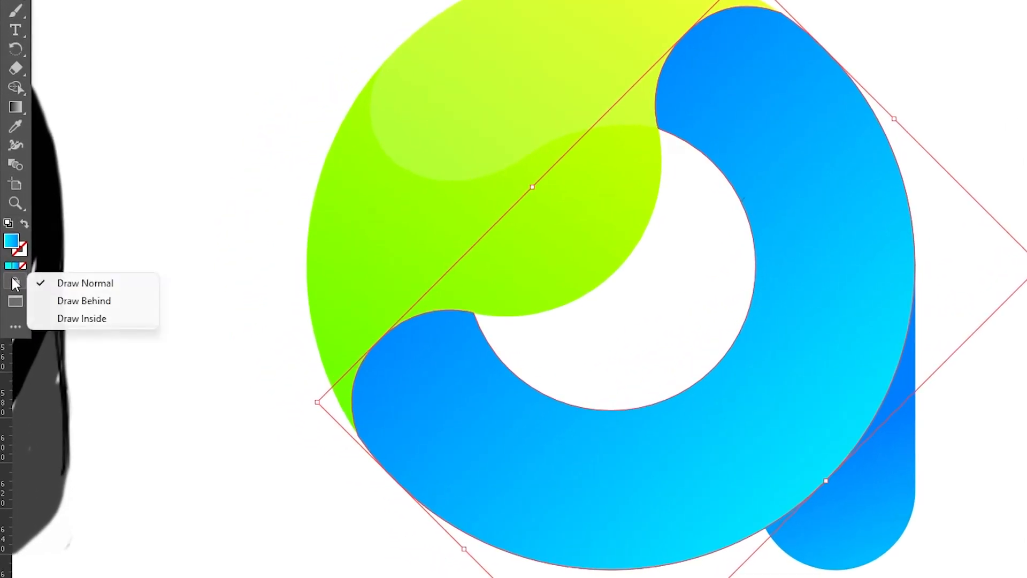
click(74, 319)
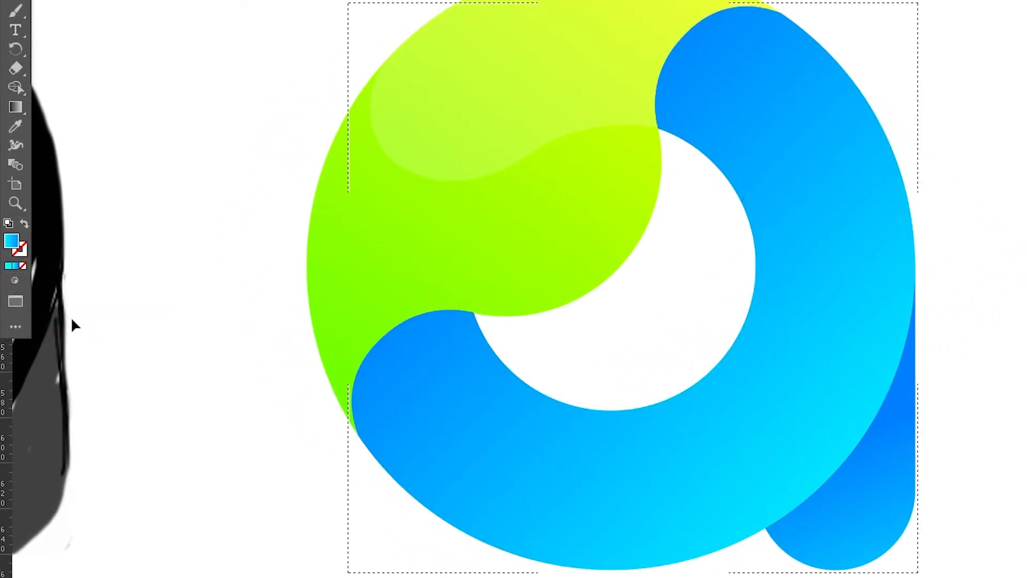
double_click(10, 244)
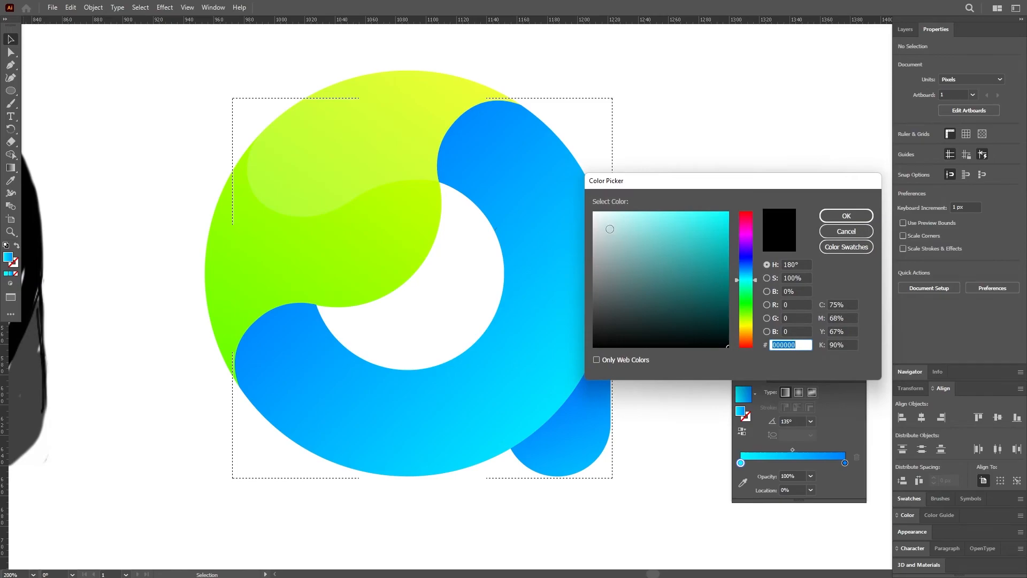
drag(609, 228, 588, 214)
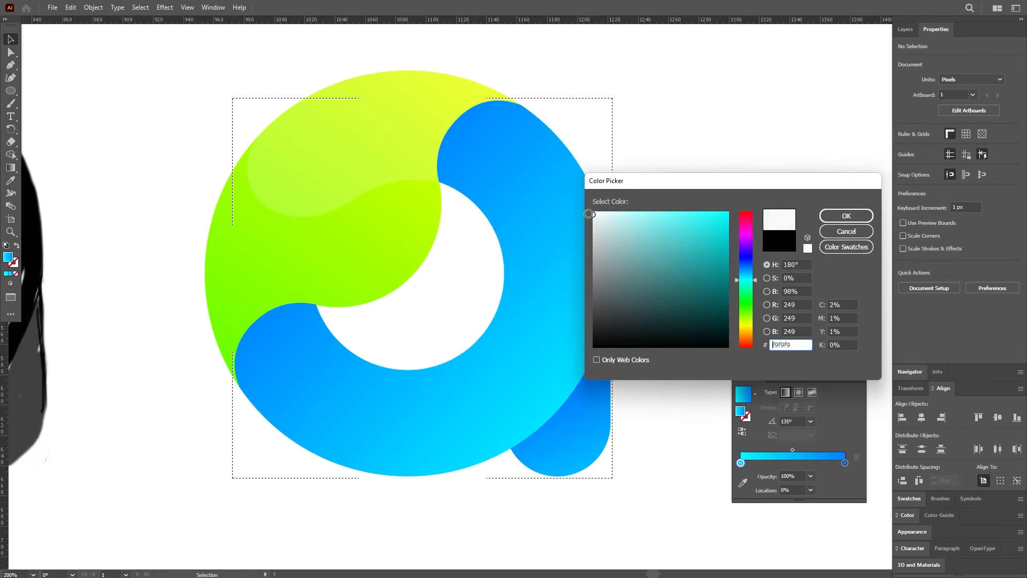
click(846, 216)
- Draw an ellipse about 331 by 198 px from the blue piece's lower right outward and set its opacity to 10%
key(l)
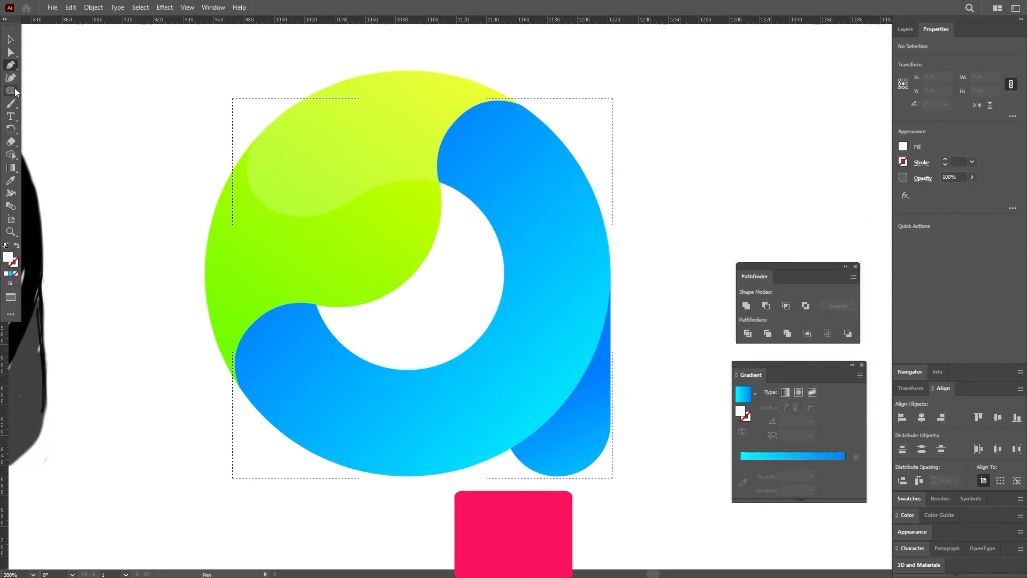
scroll(451, 302, down, 2)
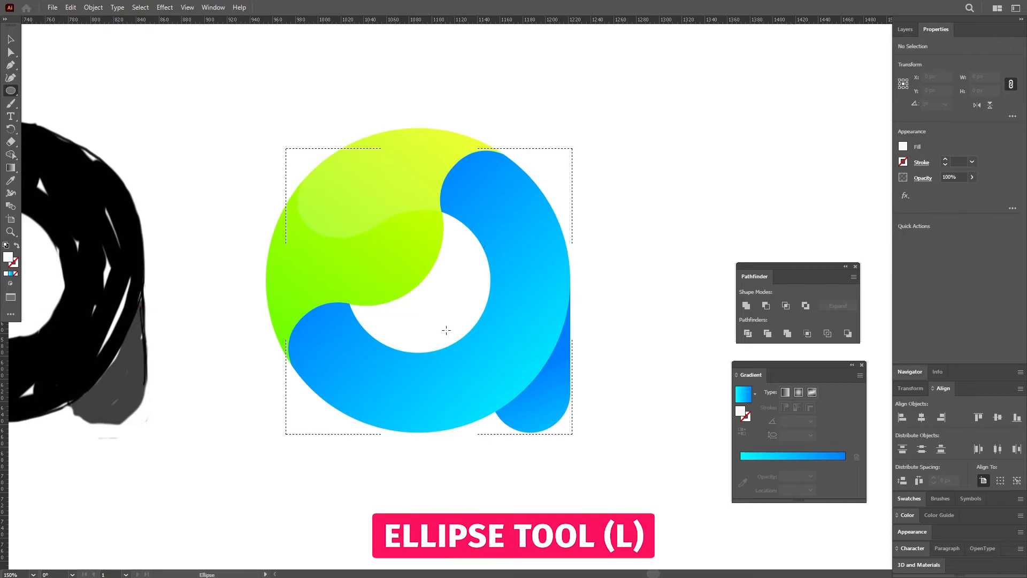
drag(438, 330, 692, 484)
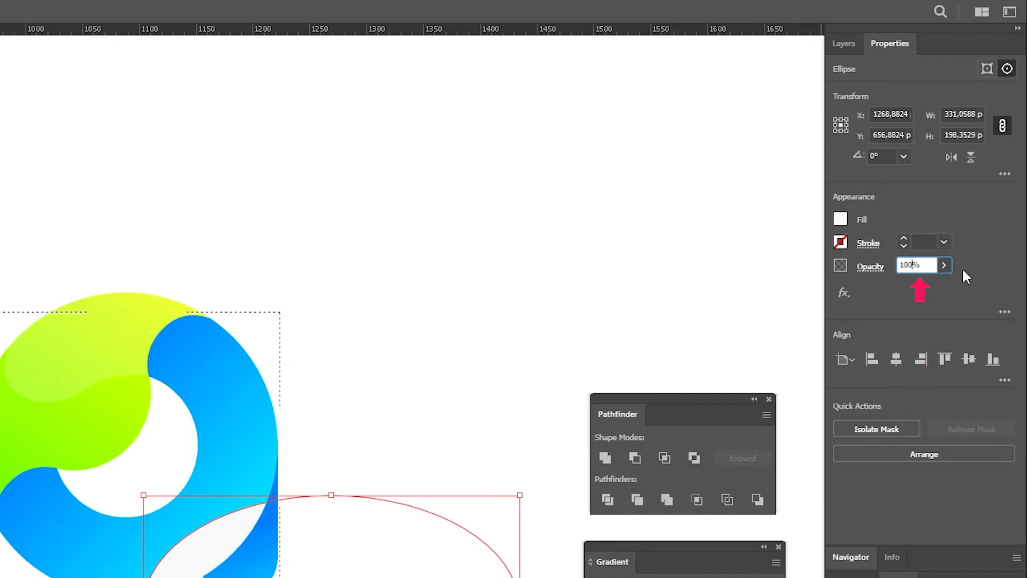
key(BackSpace)
key(Return)
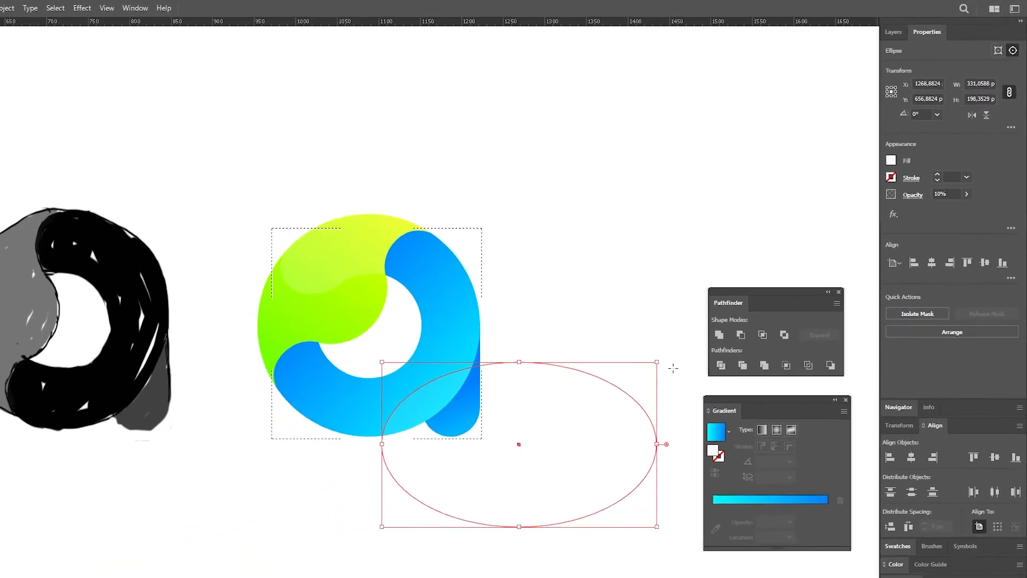
- Rotate the ellipse 45° and position it over the blue piece's lower-right half, and return to Draw Normal mode
key(v)
drag(535, 389, 437, 348)
scroll(437, 348, up, 1)
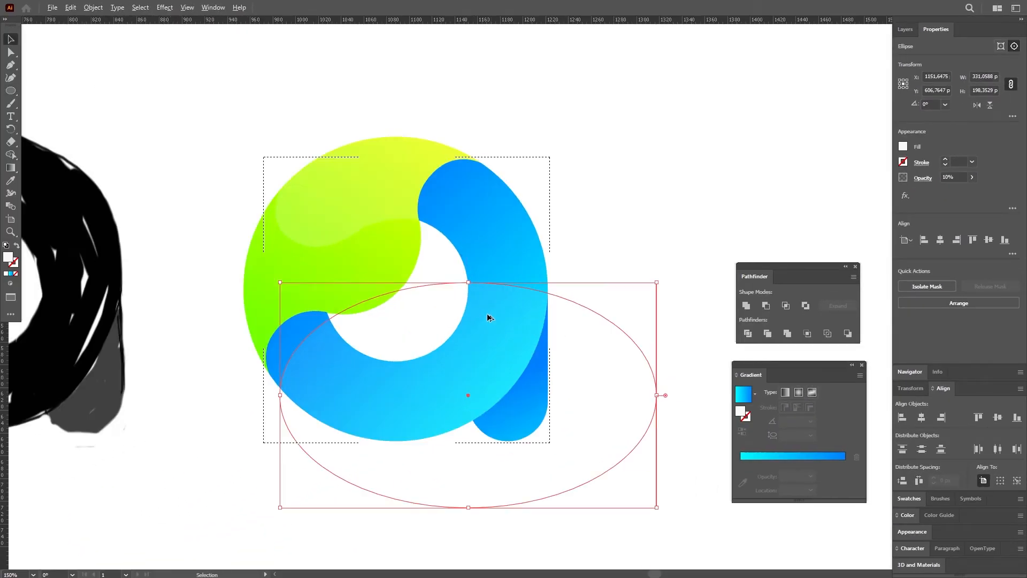
drag(661, 283, 550, 168)
drag(424, 316, 435, 297)
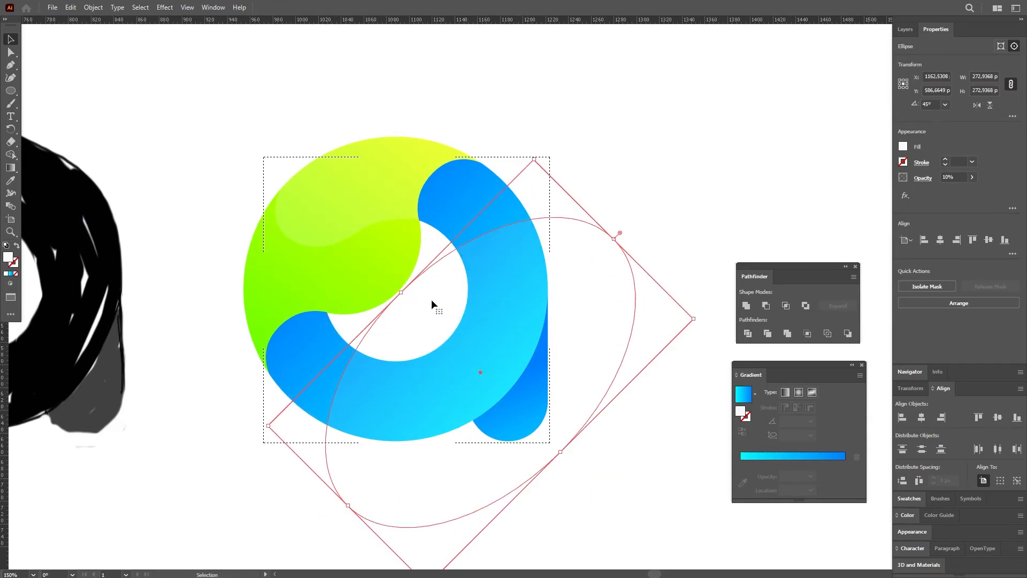
click(459, 86)
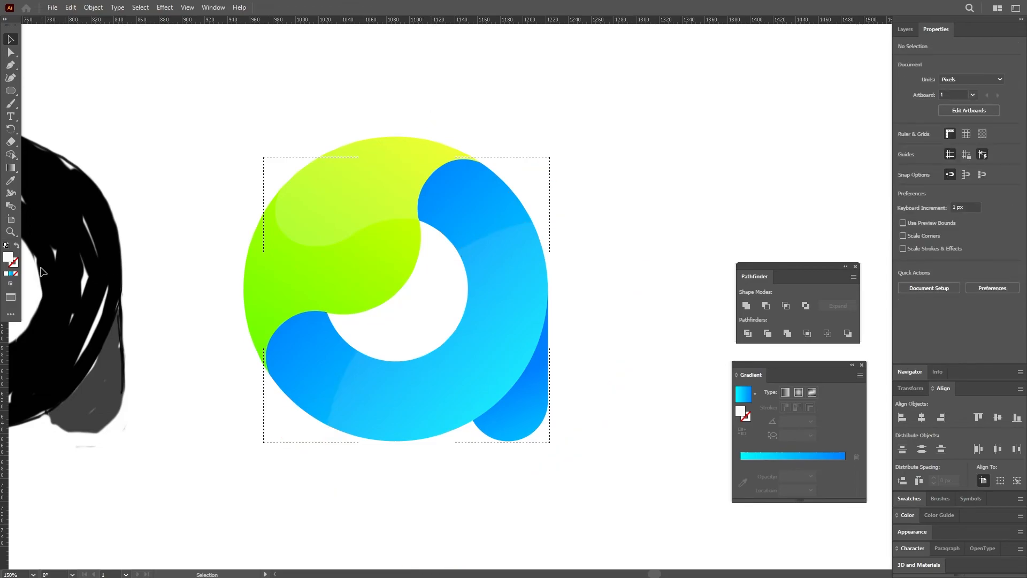
click(12, 288)
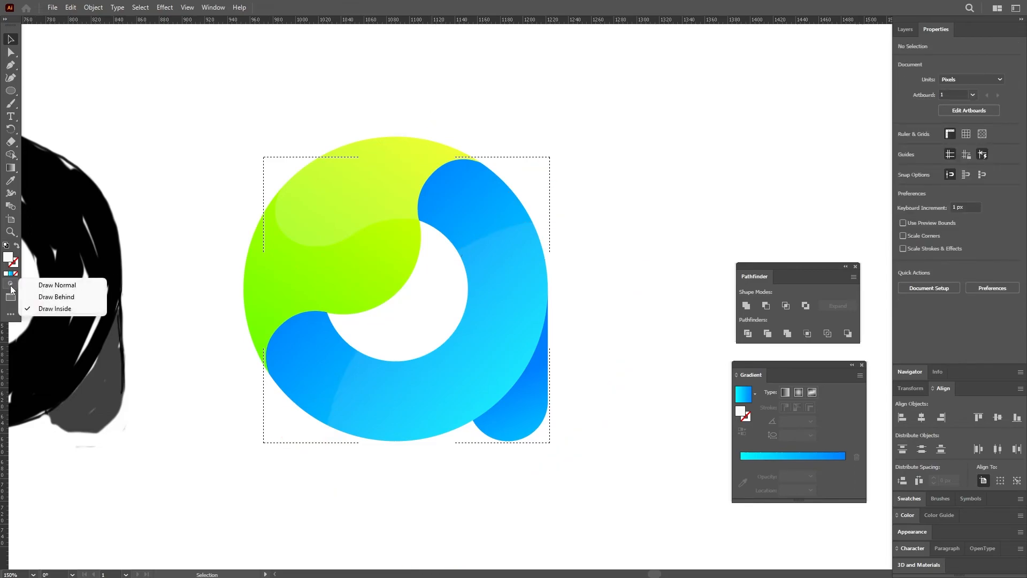
click(46, 287)
- Select the whole logo, scale it up from its center to about 417 px wide, and move it further right of the sketch
scroll(225, 191, down, 4)
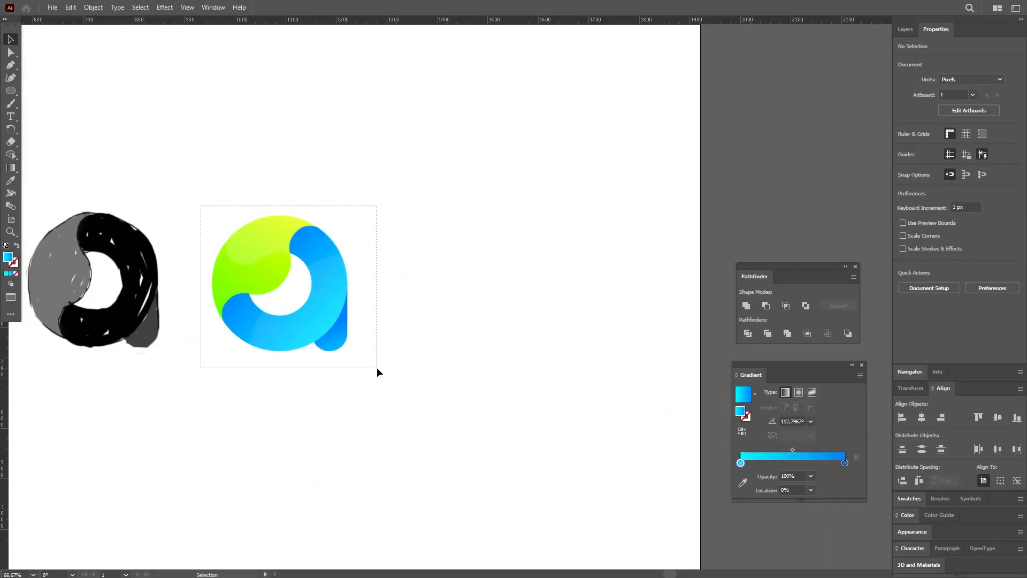
drag(377, 367, 376, 367)
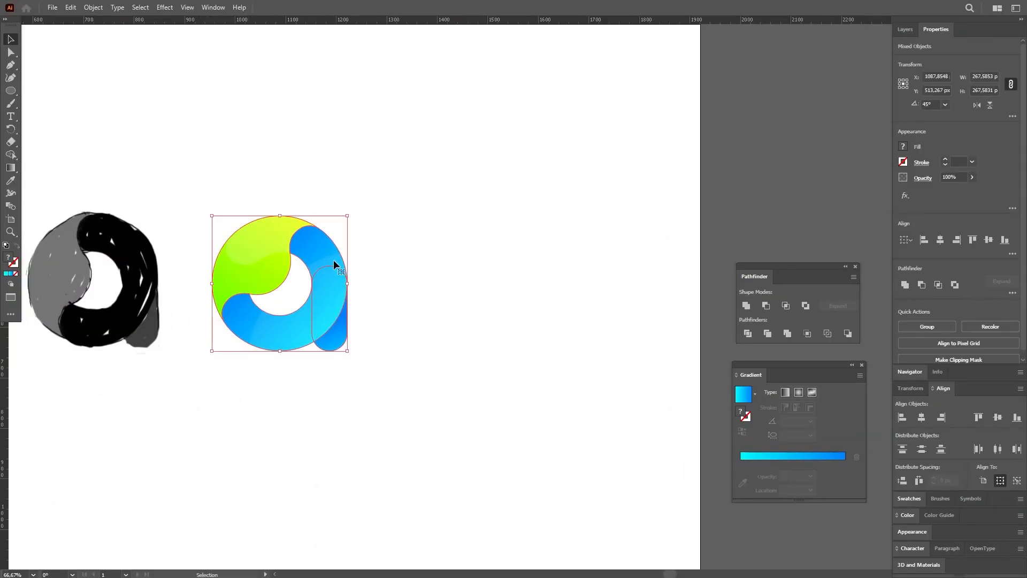
drag(348, 215, 385, 178)
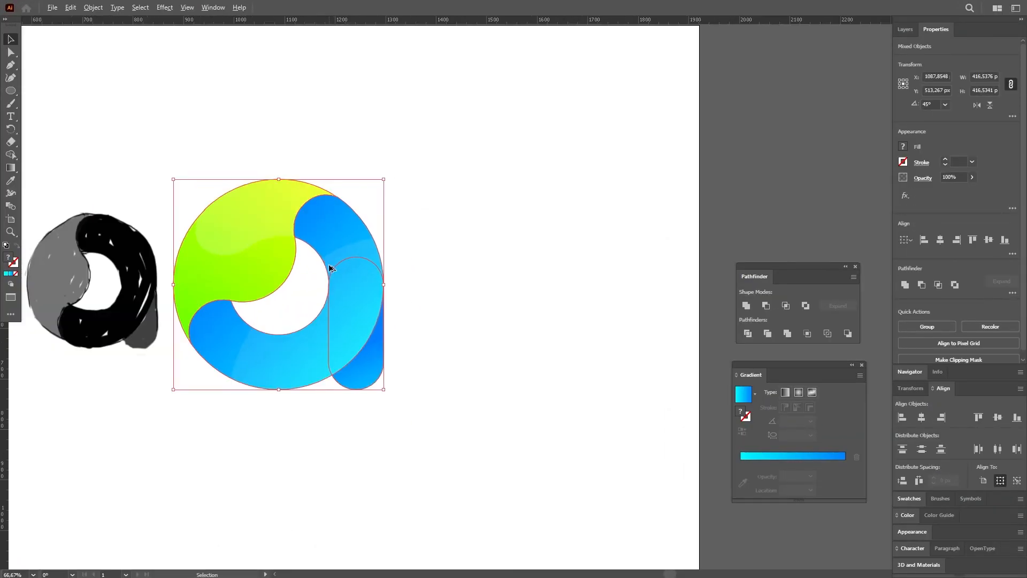
scroll(367, 261, down, 2)
drag(303, 247, 353, 242)
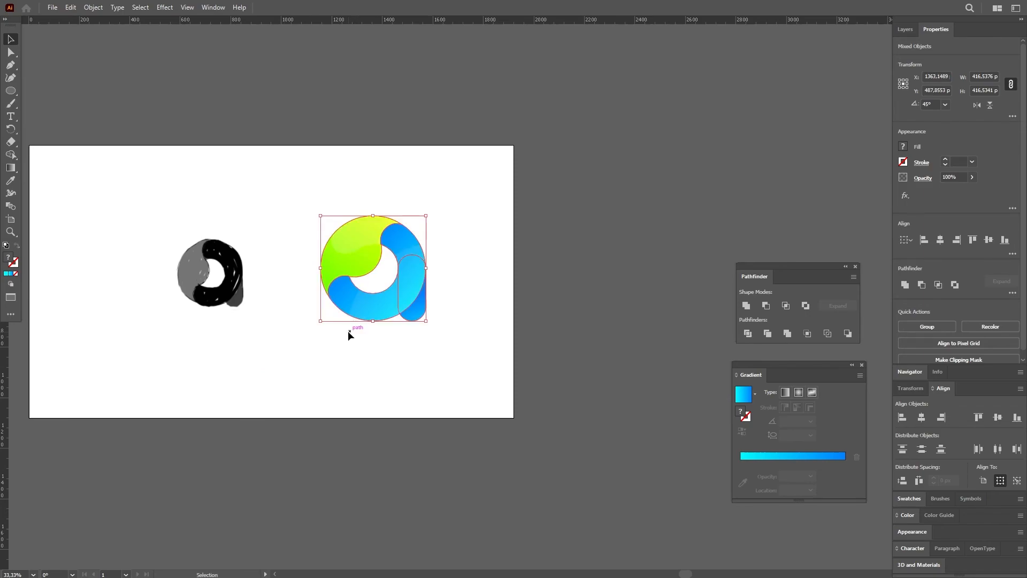
click(351, 377)
scroll(351, 377, up, 2)
scroll(342, 360, up, 2)
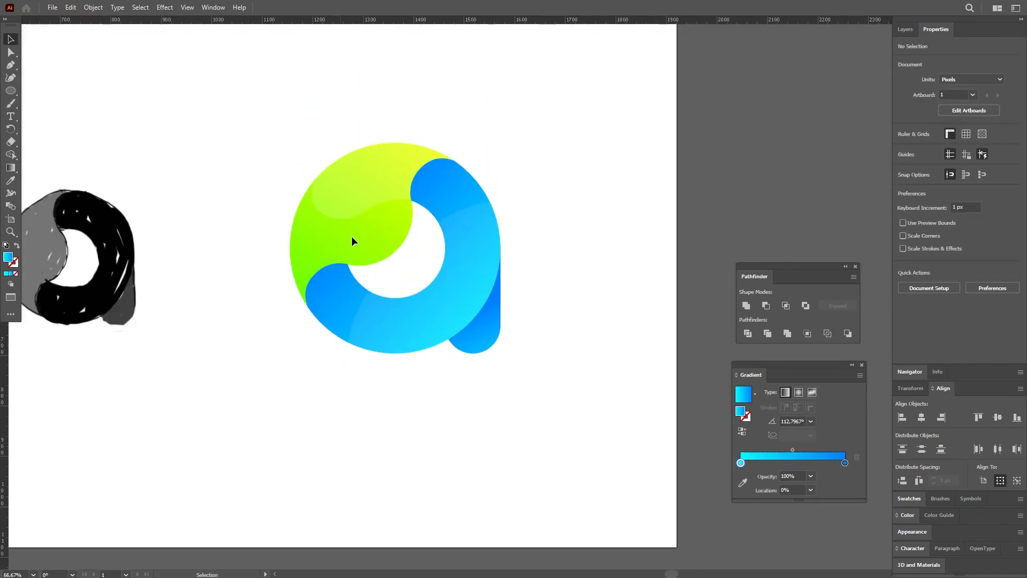